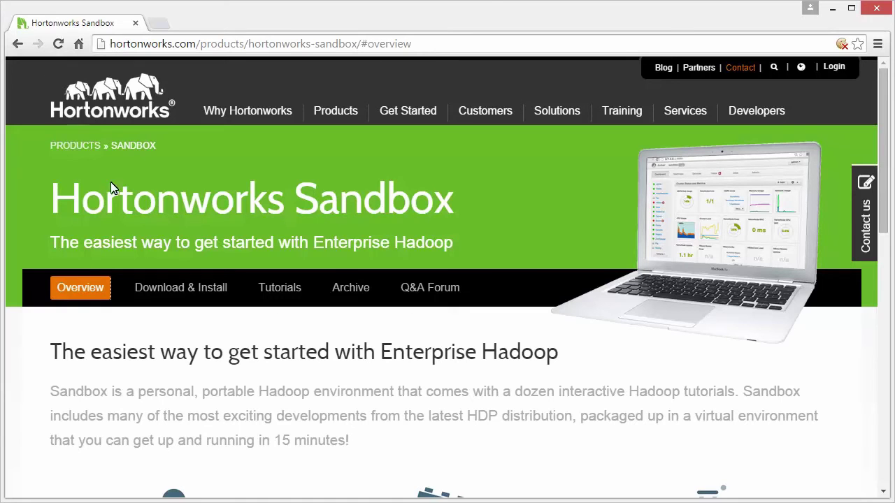
Step: Download the HDP 2.3 Sandbox for VMware, accepting the Terms of Use and submitting the prefilled registration form
left_click(181, 292)
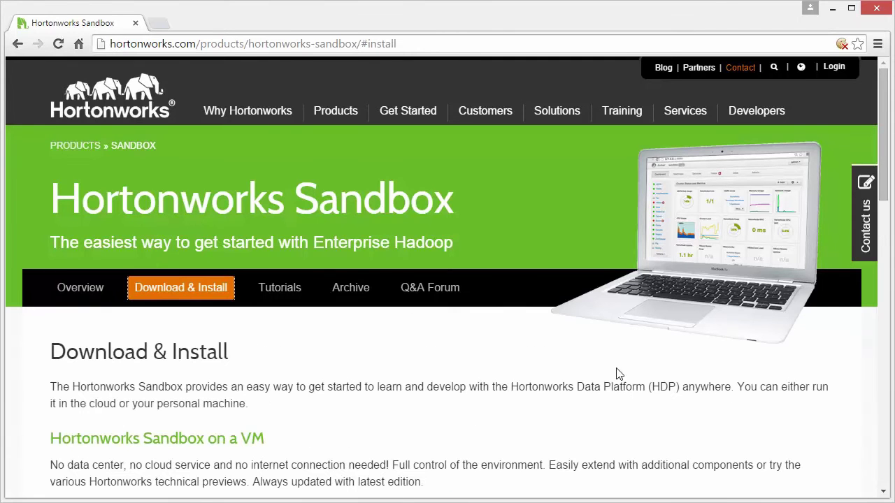
left_click(885, 420)
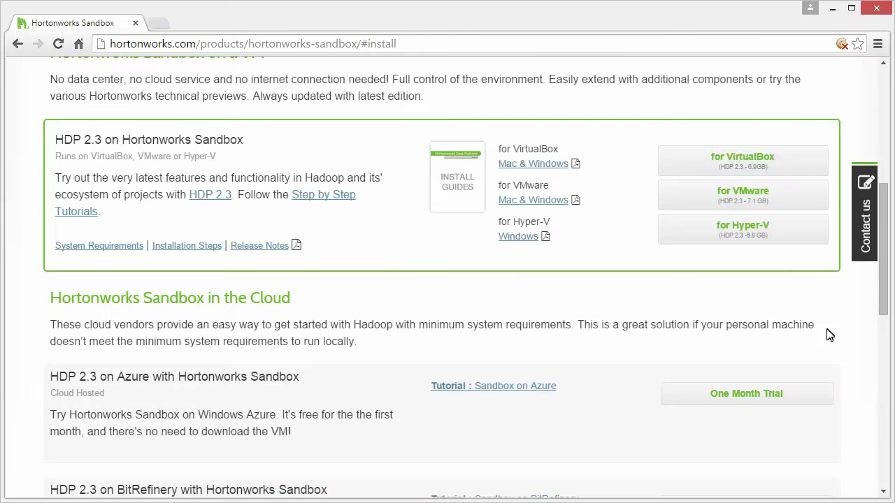
left_click(744, 202)
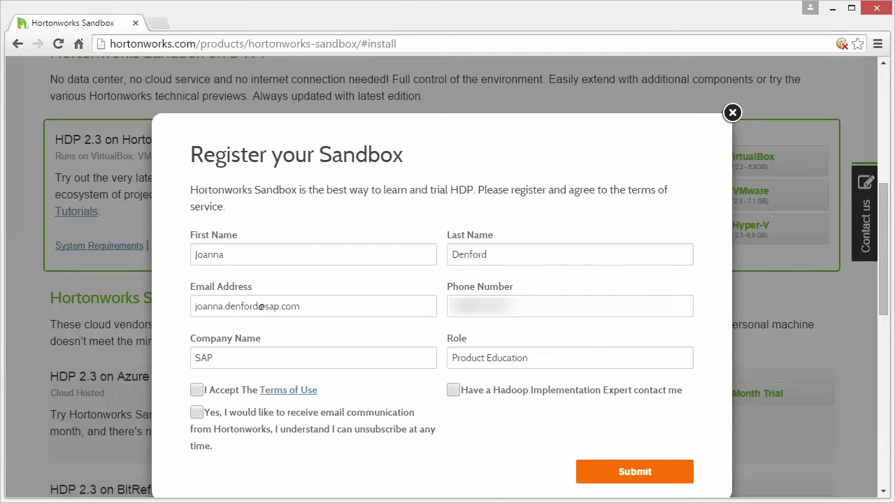
left_click(196, 392)
left_click(635, 473)
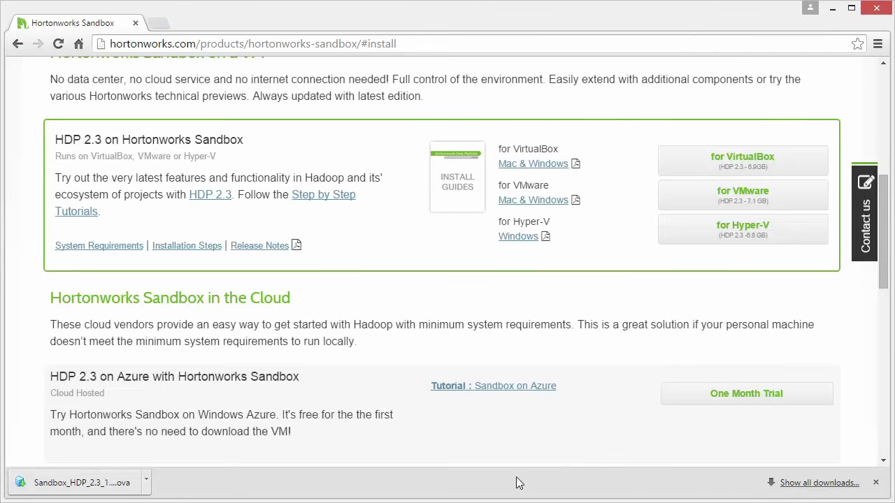
Step: Move the downloaded Sandbox_HDP_2.3_1_VMWare.ova from the Downloads folder to C:\Hortonworks, and minimize the folder window
left_click(148, 482)
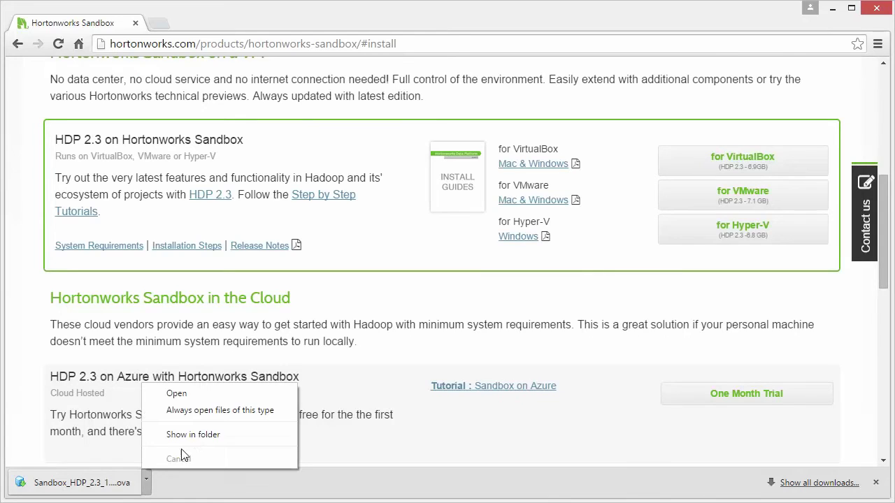
left_click(194, 435)
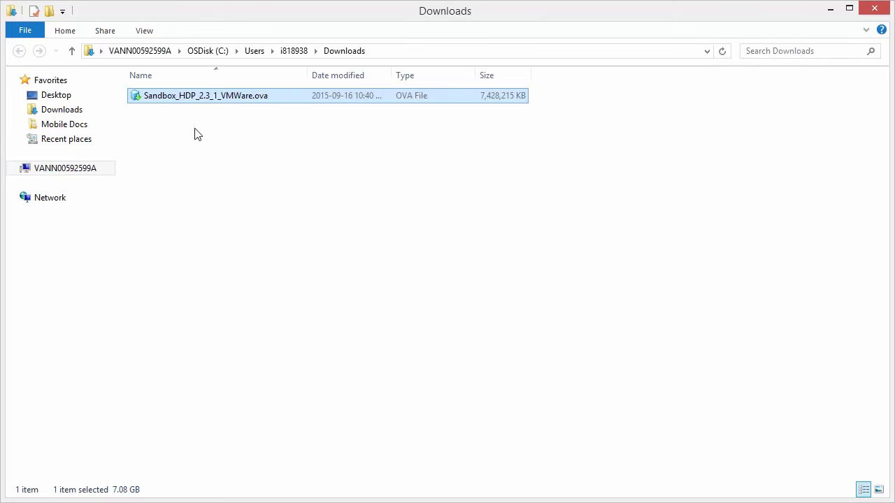
right_click(196, 103)
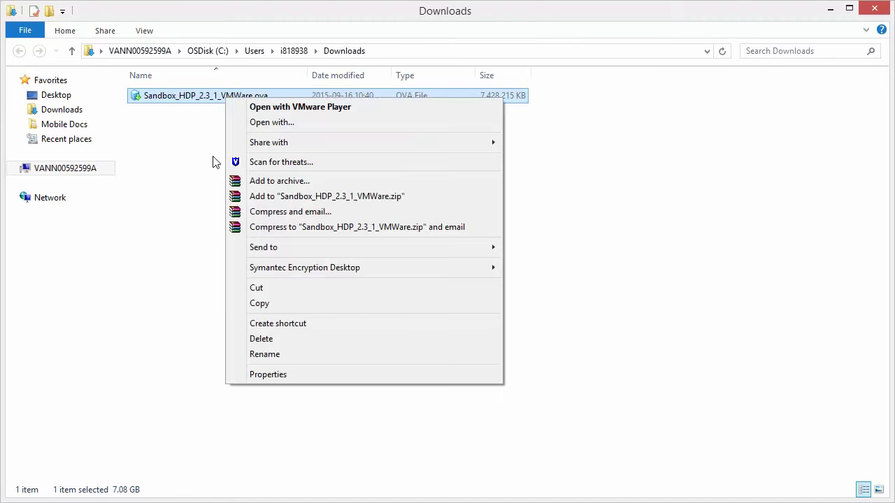
left_click(256, 291)
left_click(212, 54)
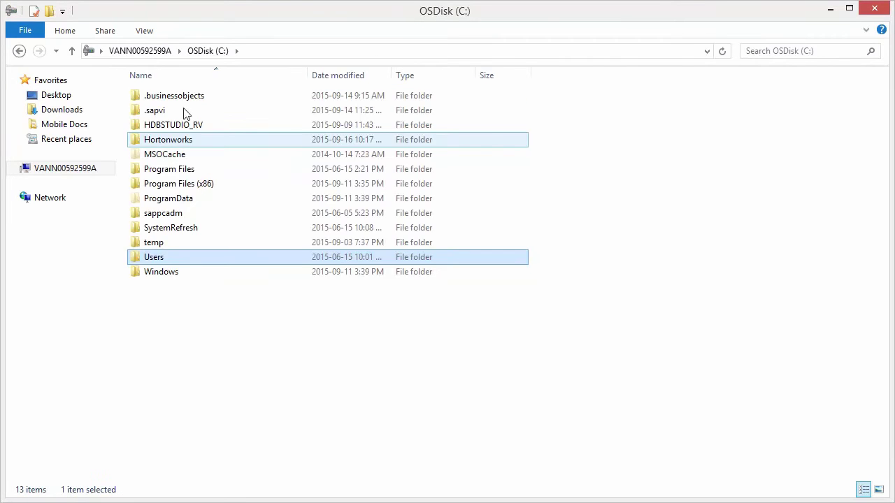
double_click(166, 141)
right_click(215, 214)
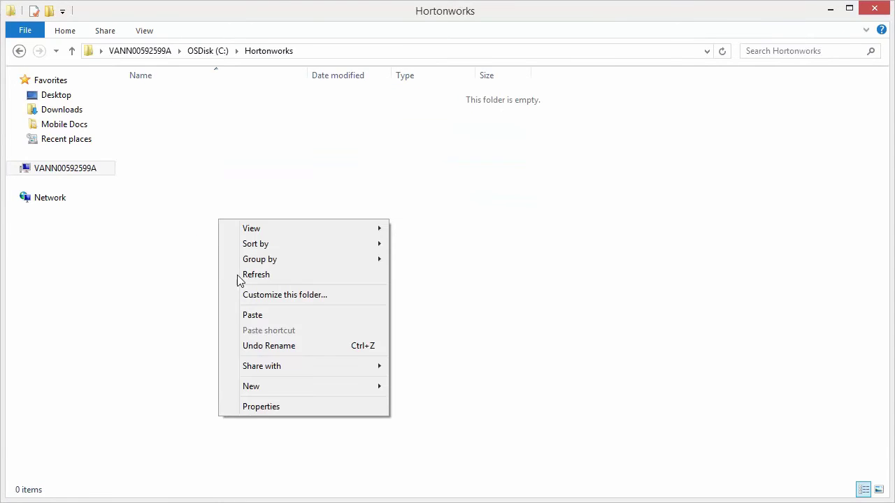
left_click(254, 316)
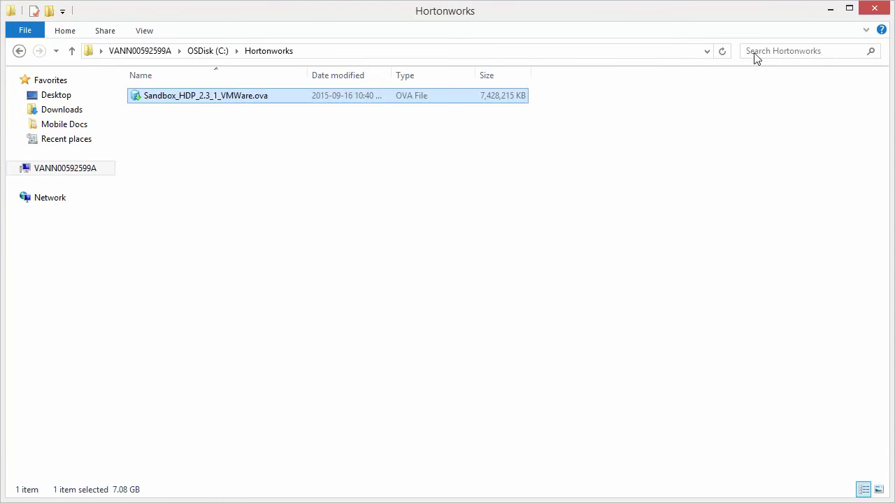
left_click(832, 14)
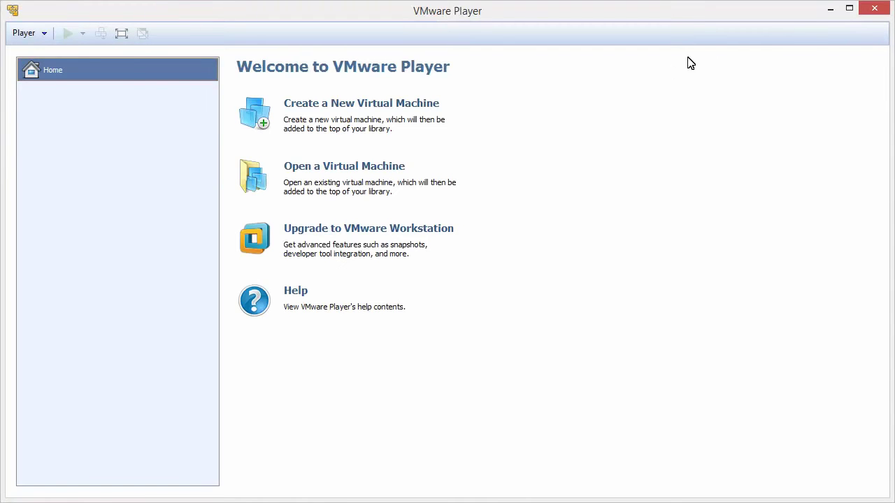
Step: In VMware Player, open Sandbox_HDP_2.3_1_VMWare.ova from the Hortonworks folder and import it as a virtual machine
left_click(334, 173)
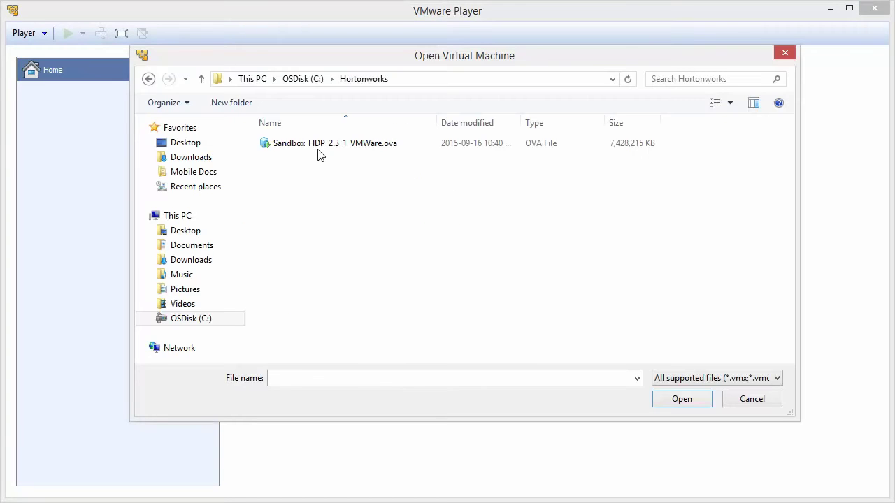
left_click(318, 145)
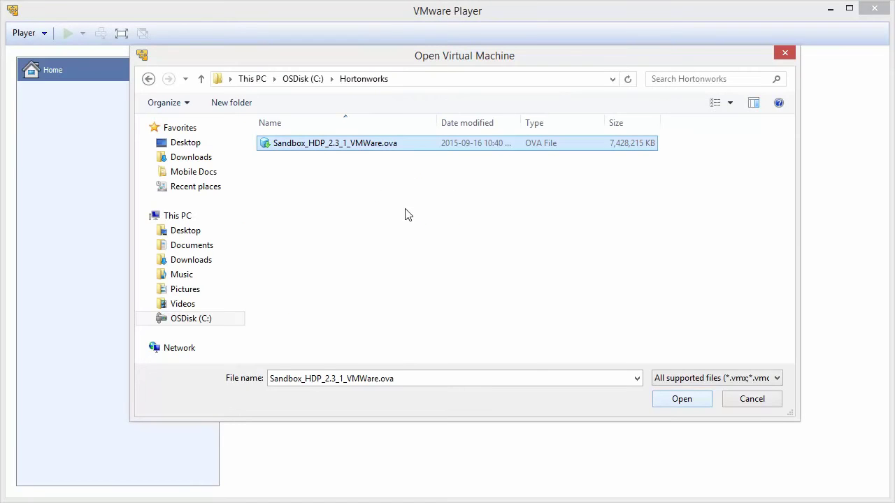
left_click(682, 400)
left_click(483, 320)
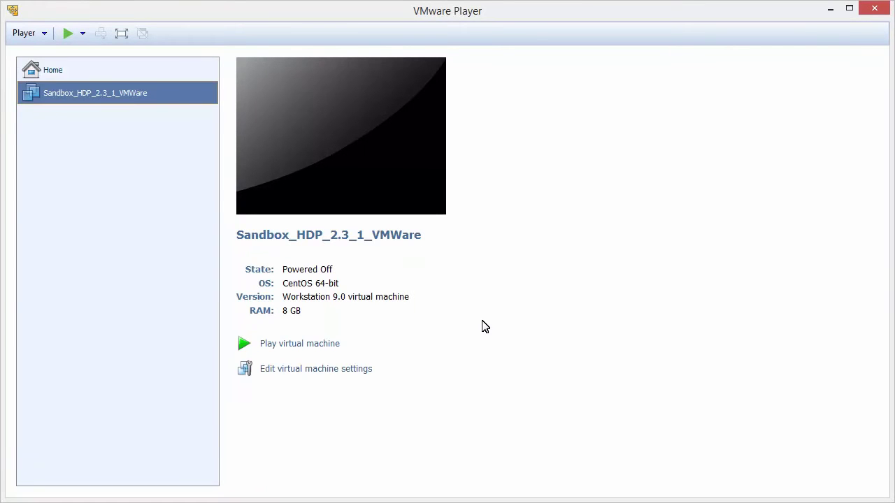
Step: Set the Sandbox virtual machine's memory to 4096 MB and its network adapter's connection to Bridged
left_click(318, 368)
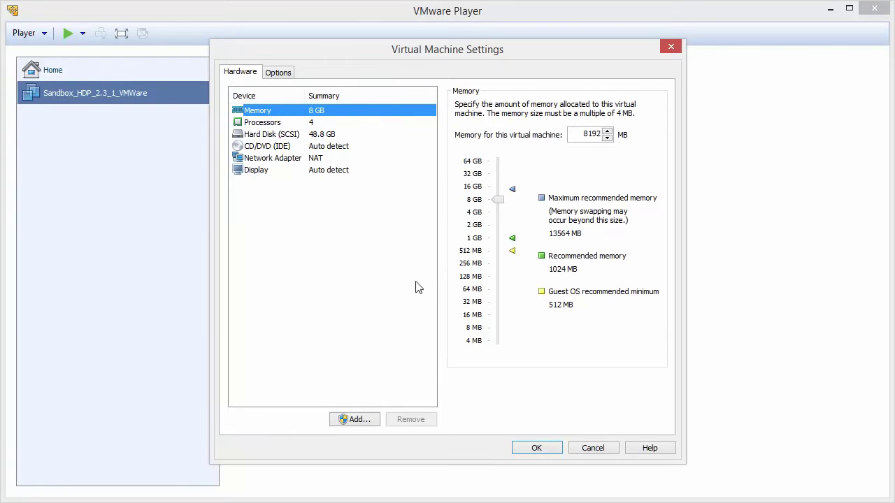
left_click(501, 216)
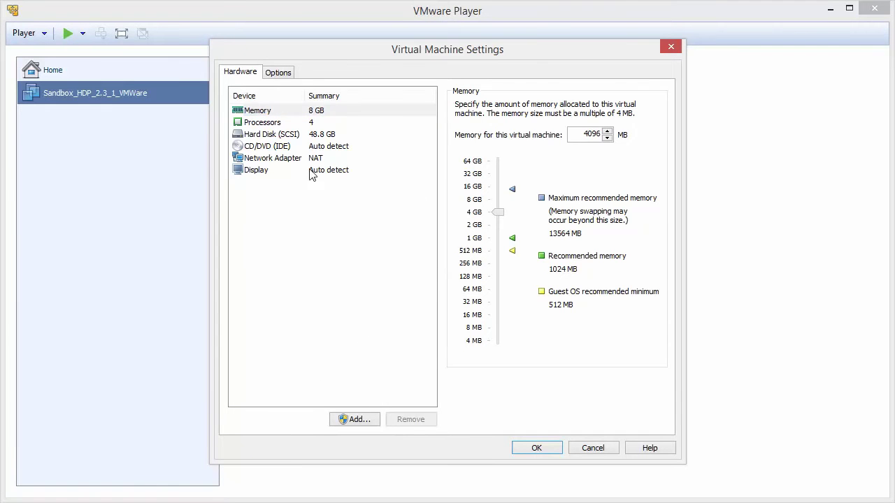
left_click(273, 161)
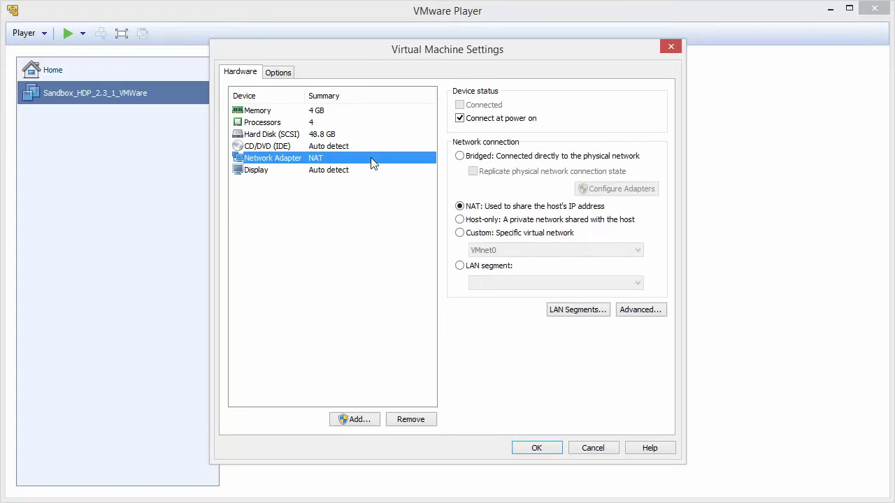
left_click(460, 157)
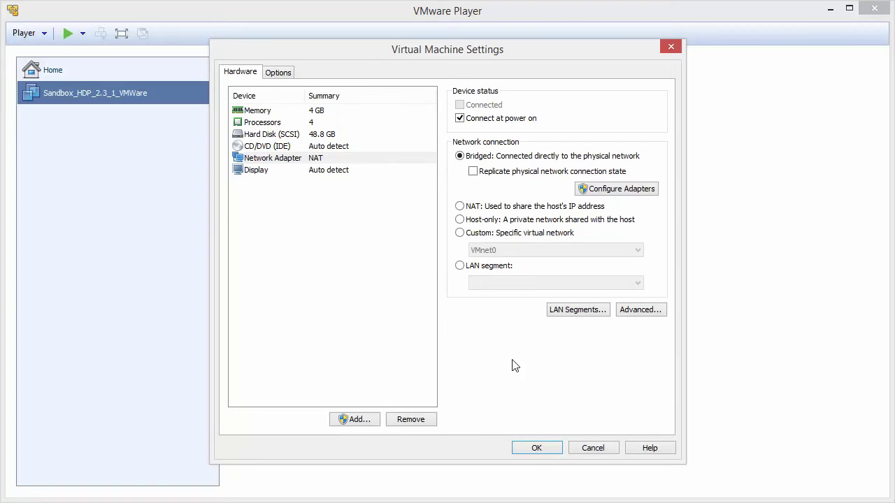
left_click(537, 451)
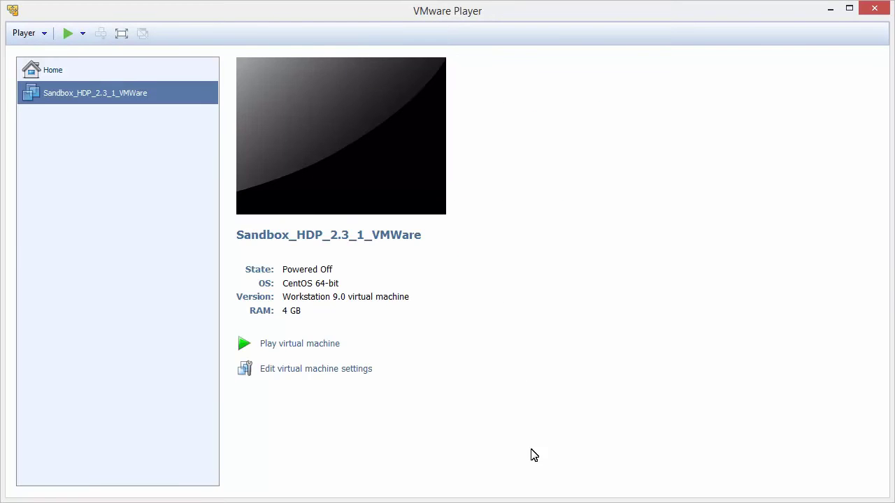
Step: Start the Sandbox_HDP_2.3_1_VMWare virtual machine and minimize its window
left_click(300, 347)
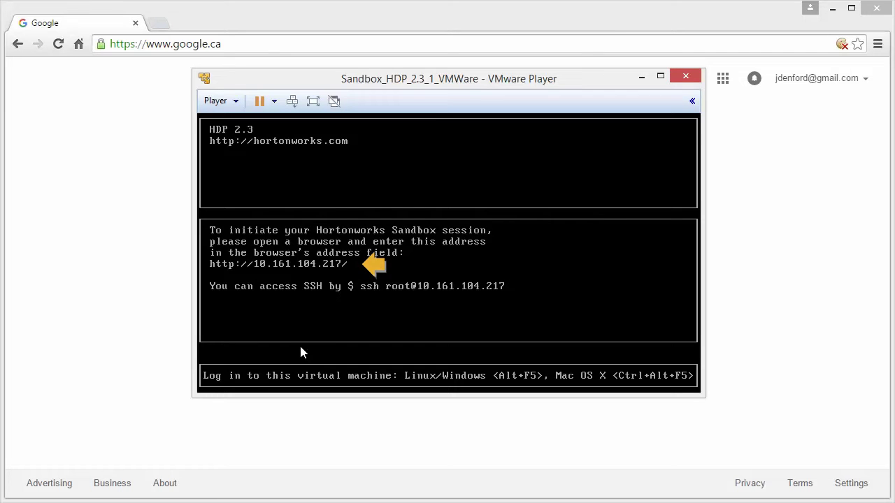
left_click(642, 78)
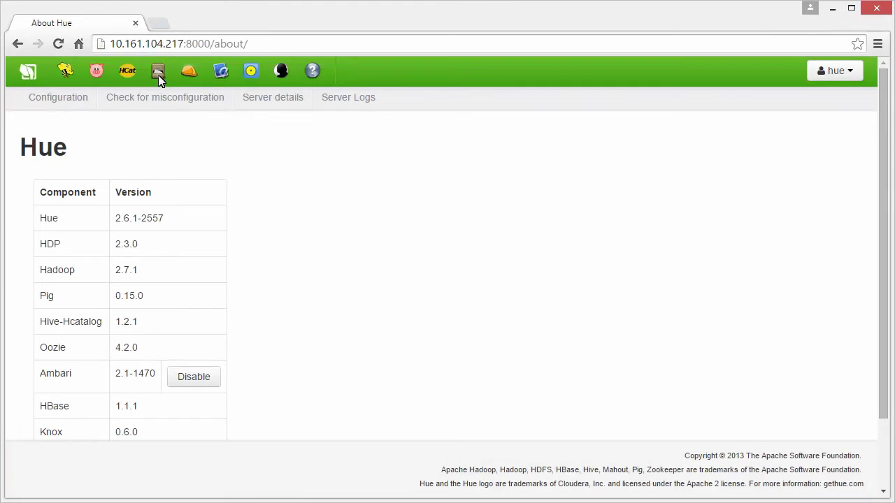
Step: In Hue's File Browser, create a directory named Flights inside /user/hue
left_click(159, 77)
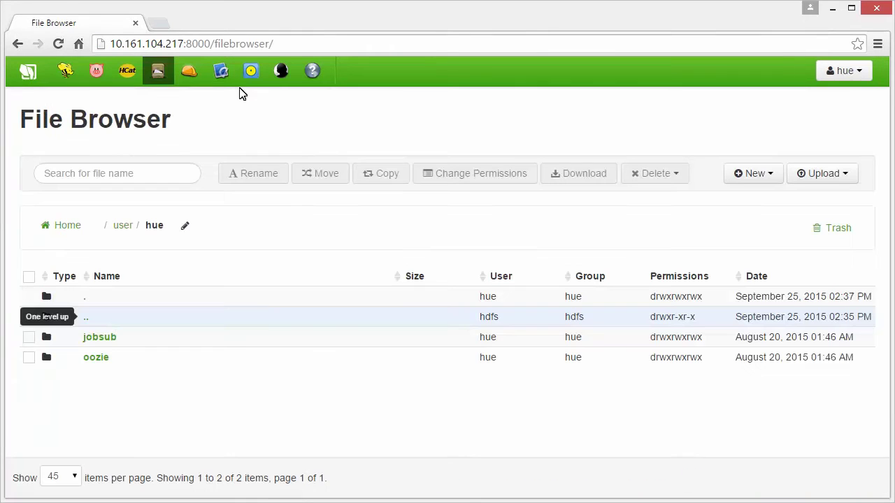
left_click(770, 175)
left_click(774, 218)
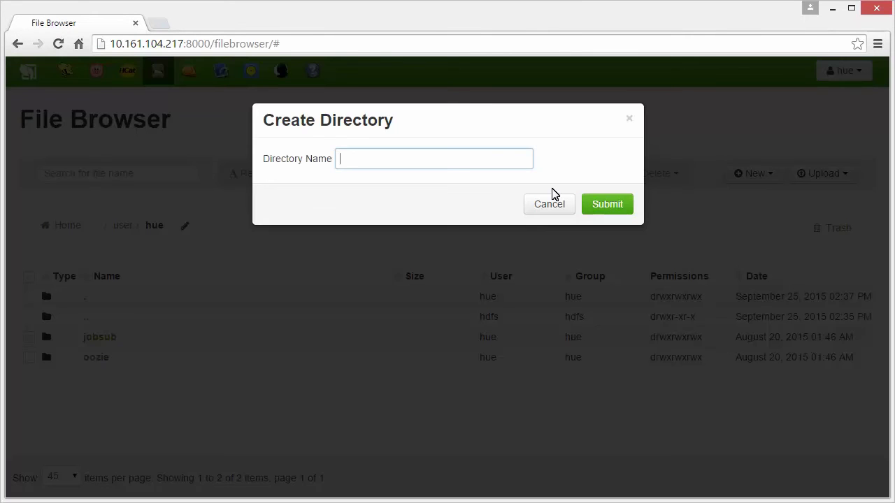
type("Flights")
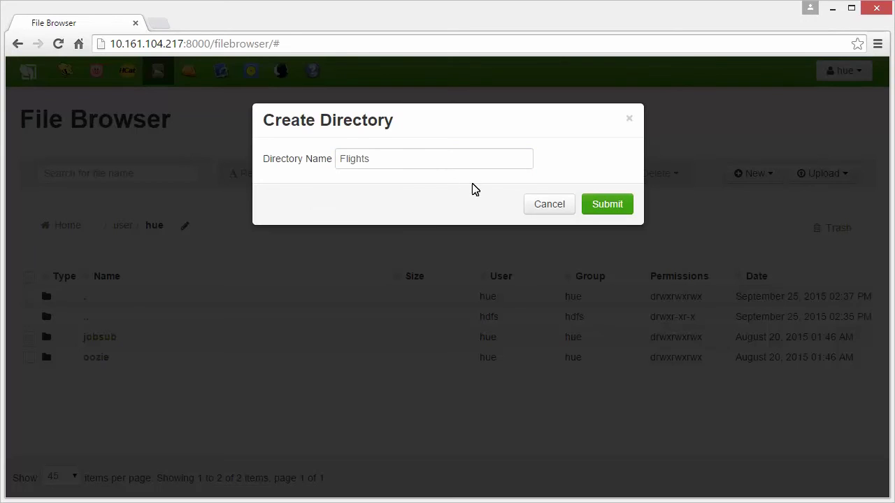
left_click(608, 209)
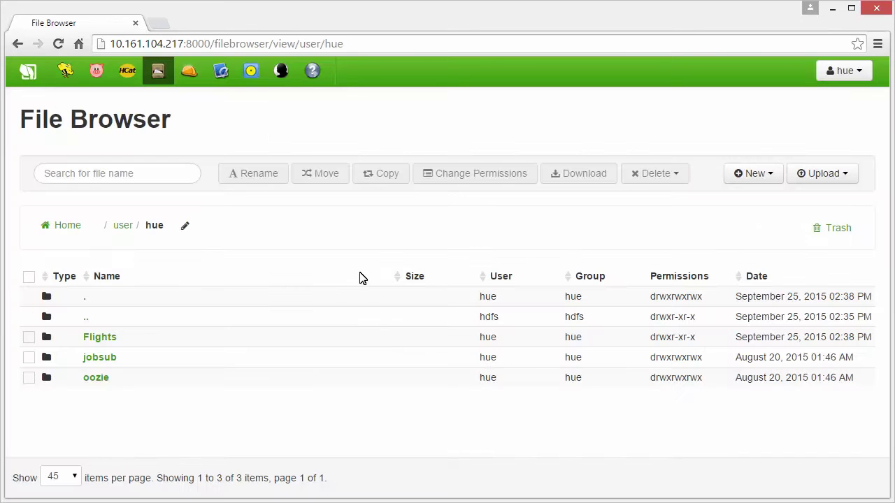
Step: Upload the file 27990383_T_ONTIME.csv into the Flights directory
left_click(100, 338)
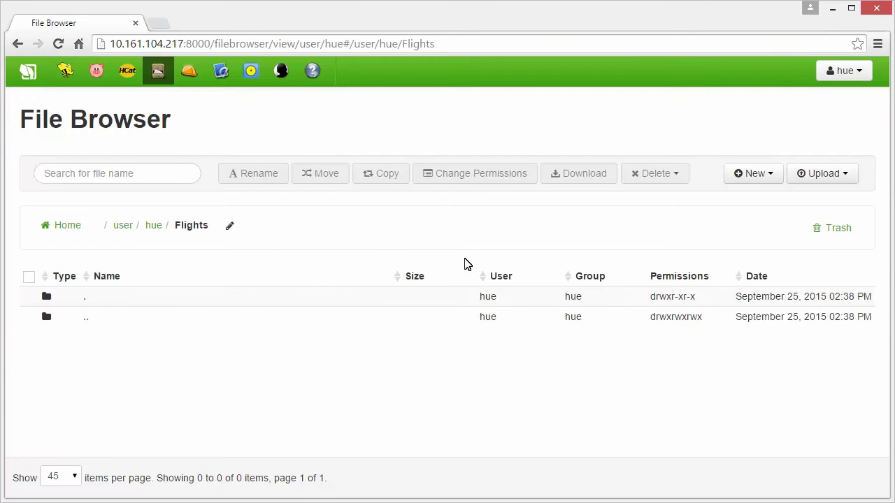
left_click(846, 176)
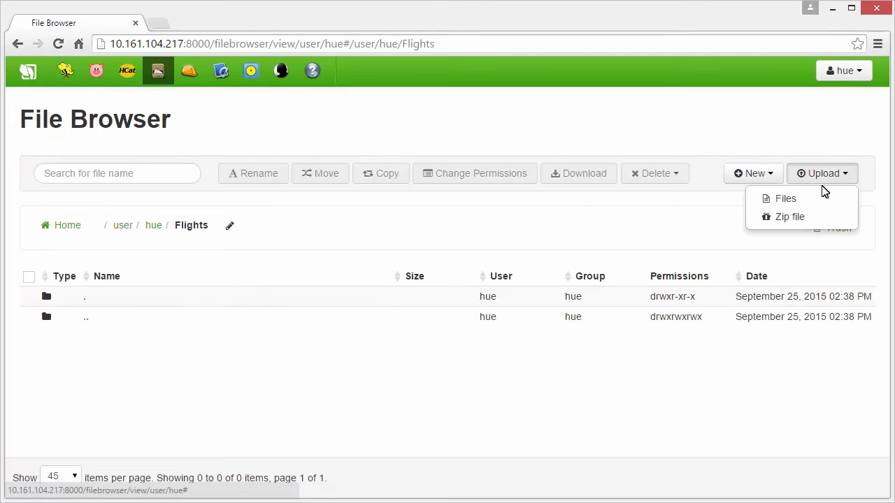
left_click(786, 201)
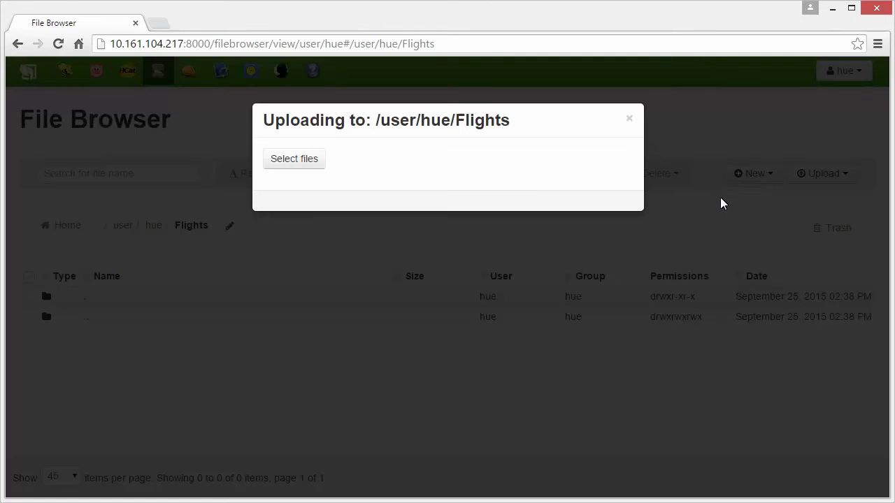
left_click(295, 160)
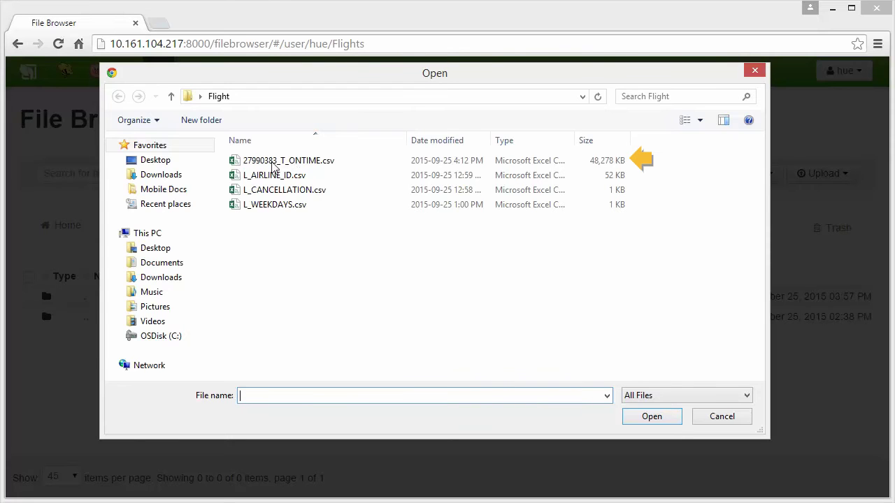
left_click(265, 162)
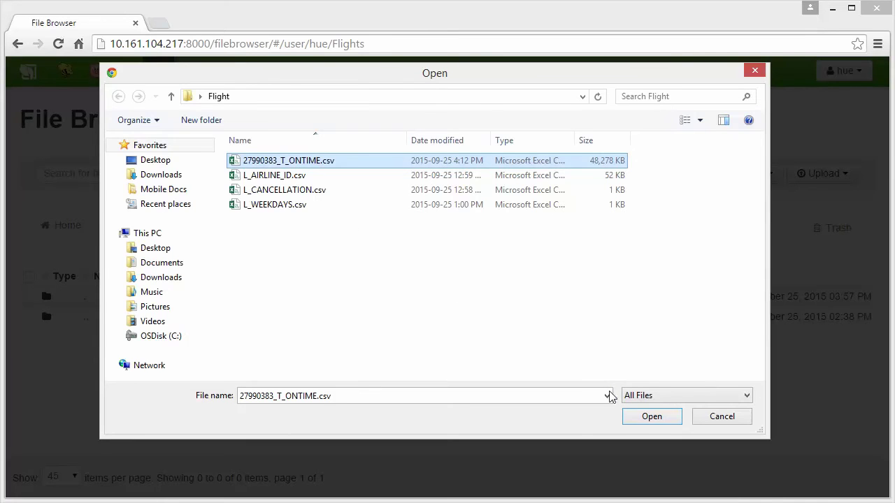
left_click(653, 423)
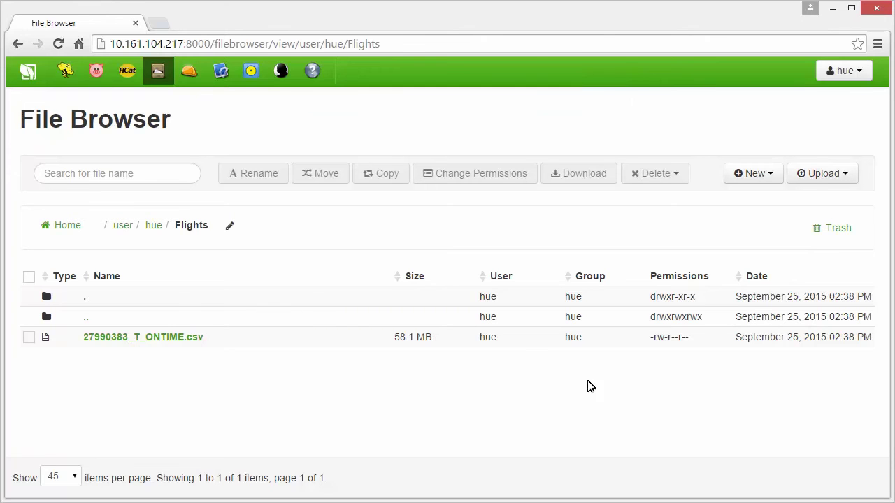
Step: Run the Hive query "create table temp_flights (col_value STRING);" on the default database and display its table list
left_click(66, 72)
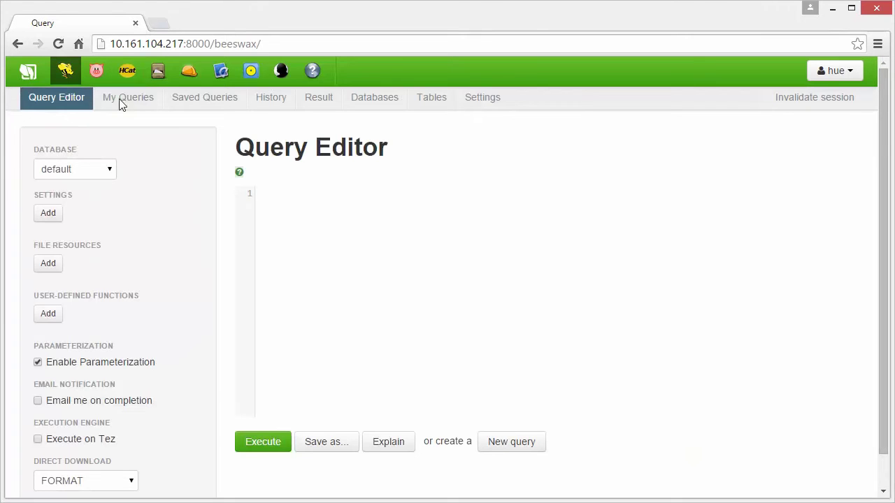
type("create table temp_flights (col_value STRING);")
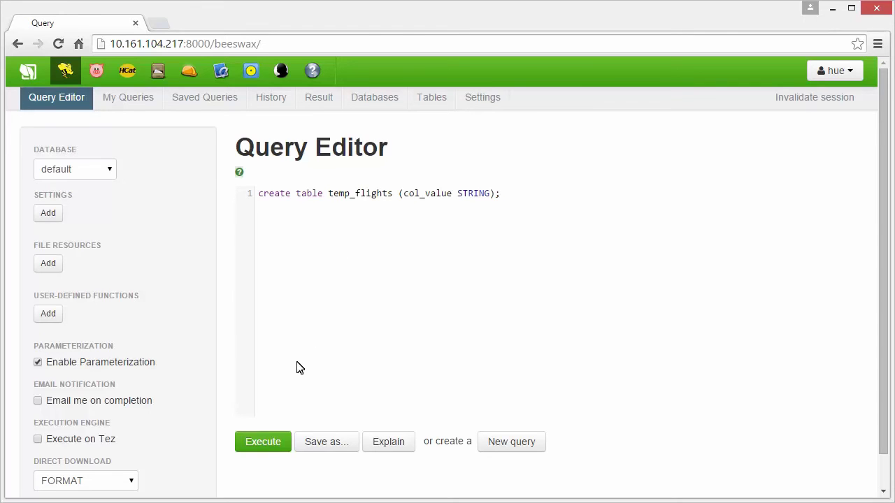
left_click(262, 446)
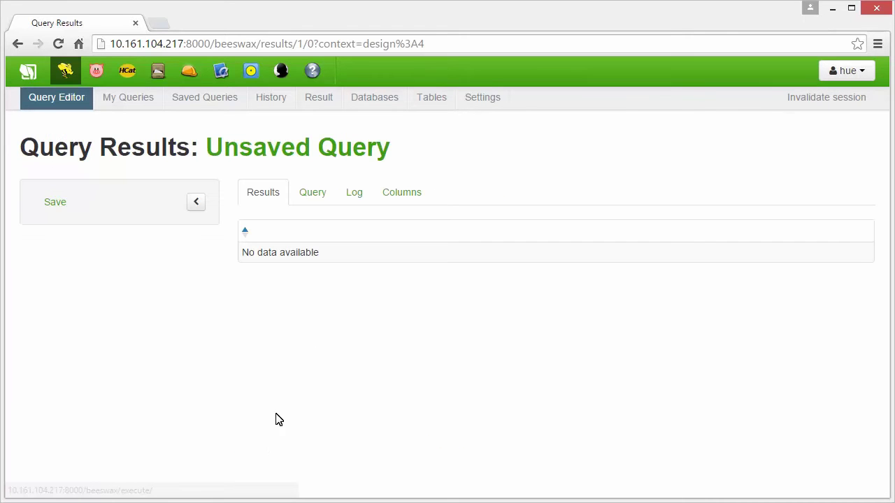
left_click(432, 103)
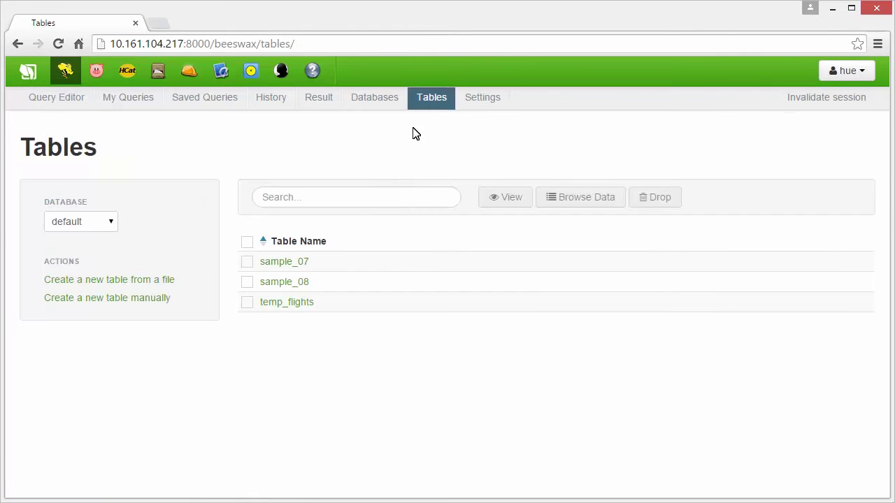
Step: Check the columns and sample of temp_flights and run "LOAD DATA INPATH '/user/hue/Flights/27990383_T_ONTIME.csv' OVERWRITE INTO TABLE temp_flights;"
left_click(285, 305)
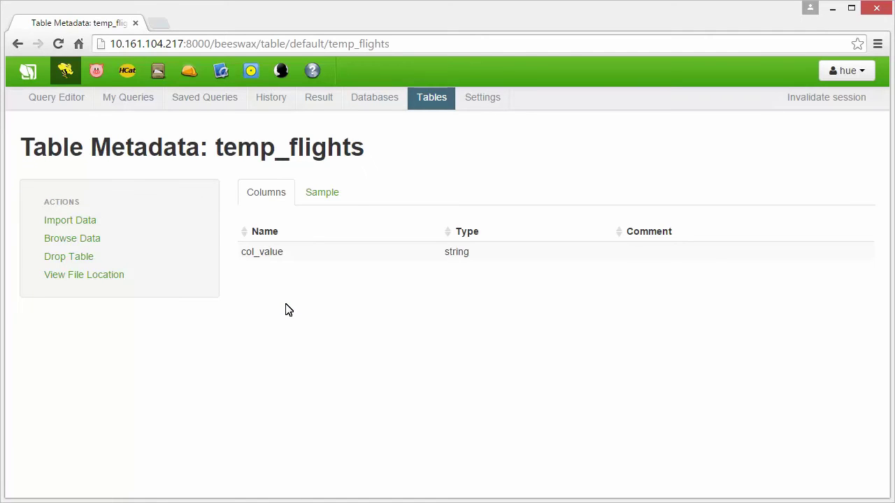
left_click(323, 202)
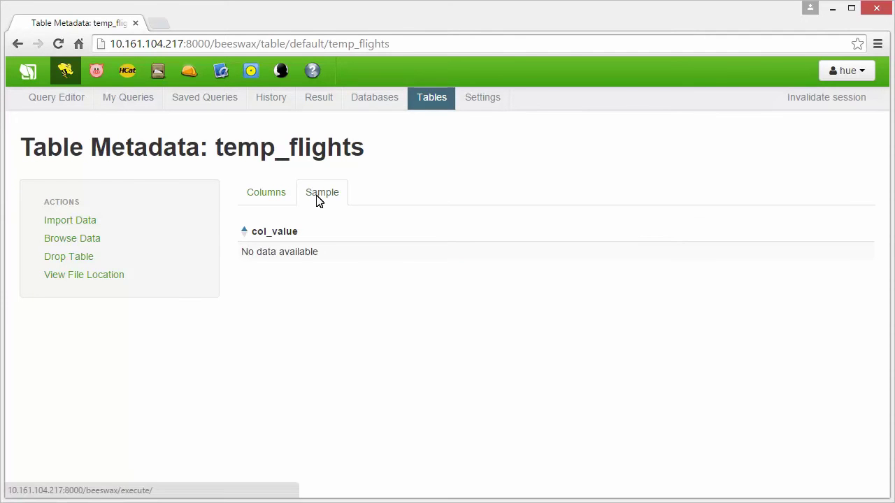
left_click(59, 104)
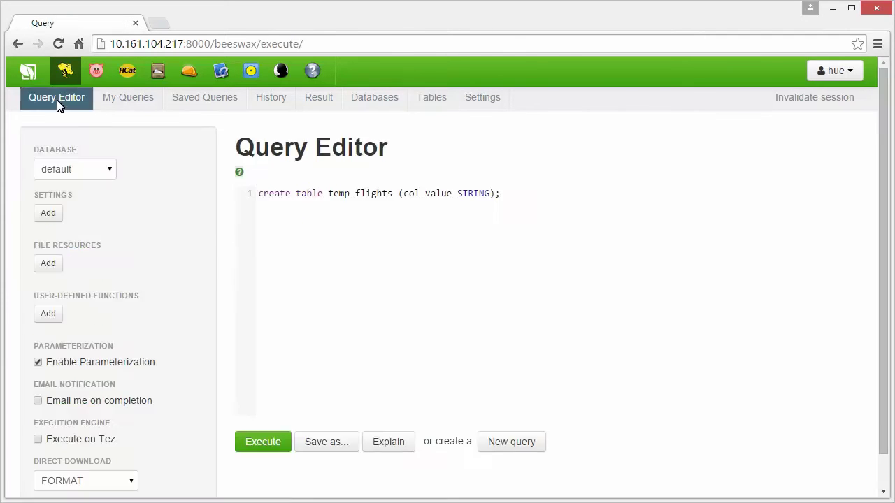
left_click(273, 201)
key("ctrl+a")
type("LOAD DATA INPATH '/user/hue/Flights/27990383_T_ONTIME.csv' OVERWRITE INTO TABLE temp_flights;")
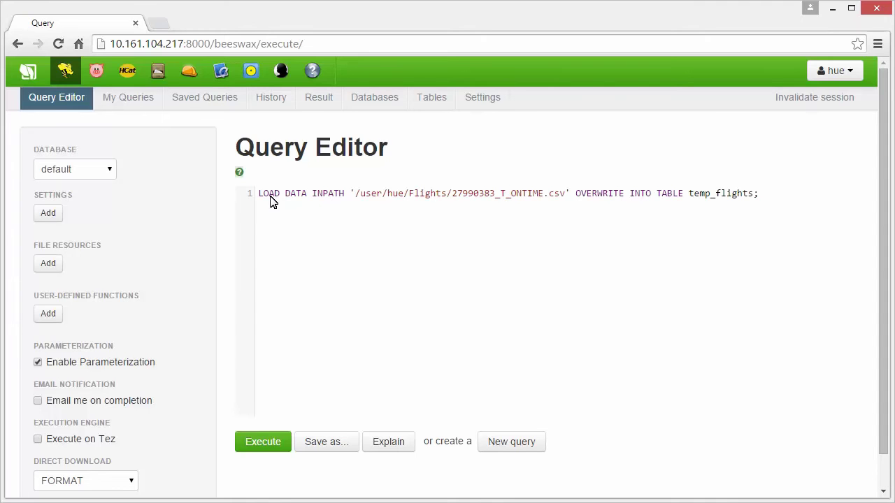
left_click(264, 444)
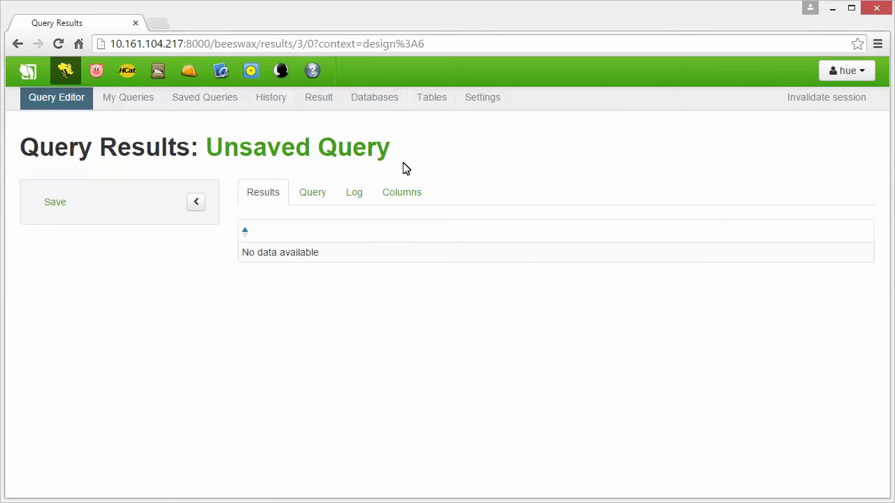
Step: Examine the sample data of temp_flights and the contents of the /user/hue/Flights directory
left_click(434, 103)
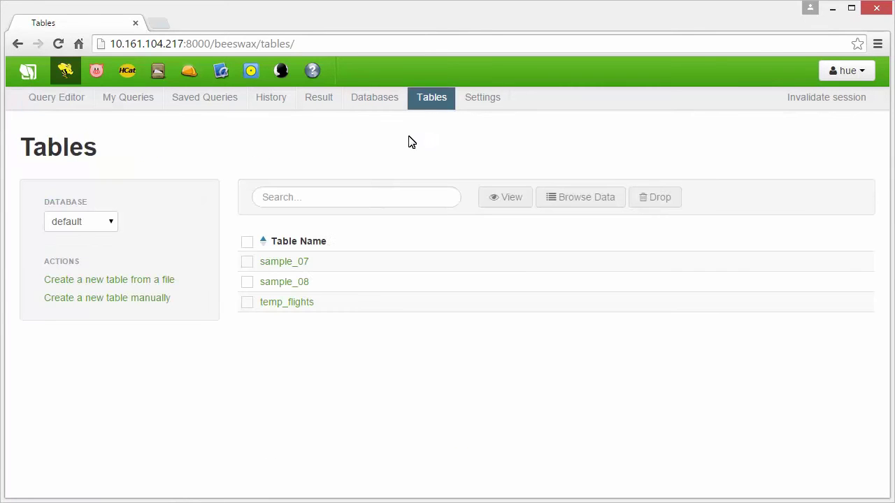
left_click(284, 307)
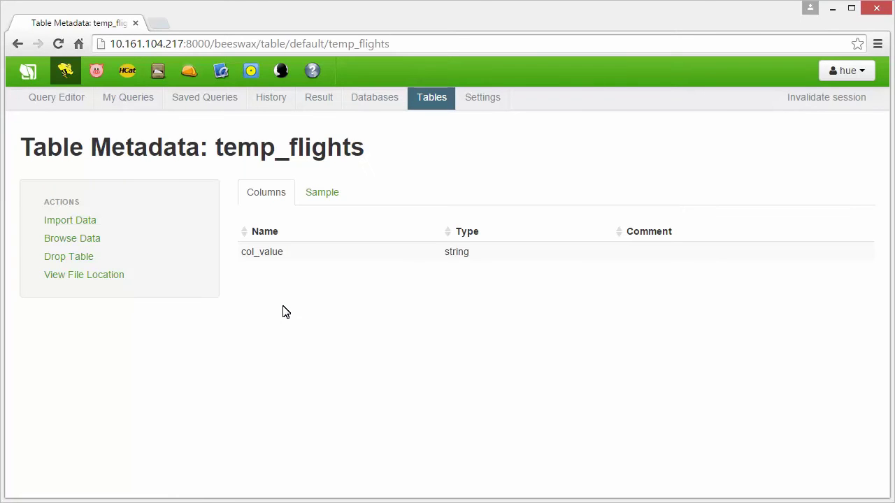
left_click(322, 199)
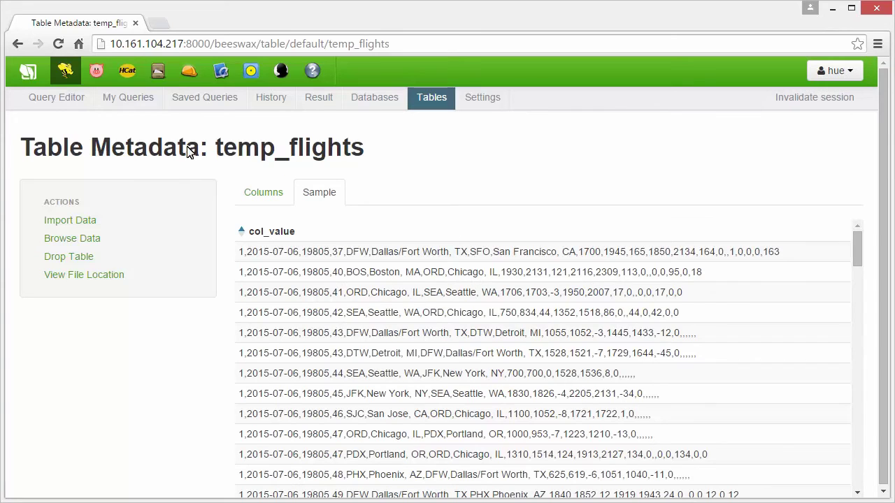
key("alt+Left")
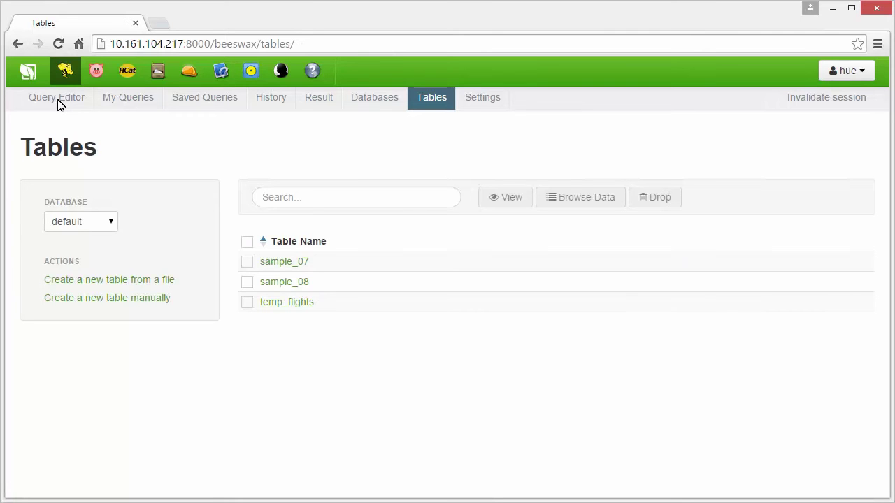
left_click(157, 72)
left_click(103, 338)
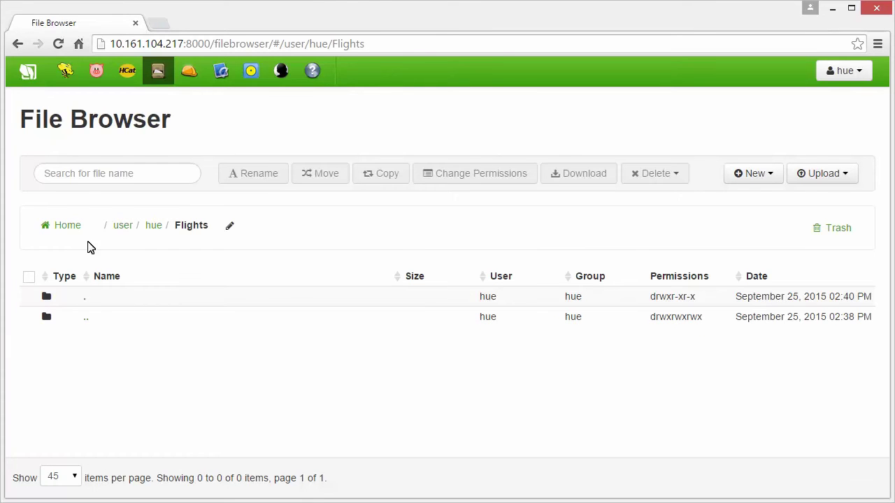
Step: Run a Hive query that creates table flights with typed columns from dayWeek INT, flightDate DATE and airlineID INT through securityDelay INT and aircraftDelay INT
left_click(65, 72)
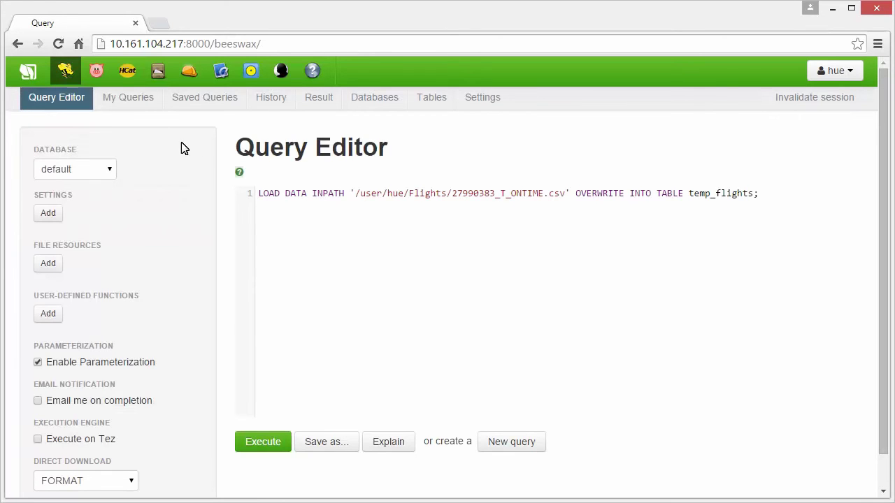
key("ctrl+a")
key("ctrl+v")
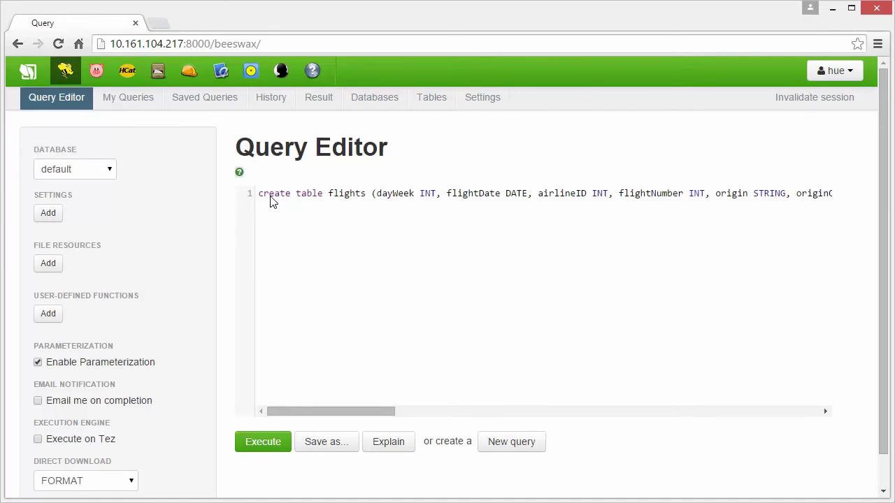
left_click(468, 412)
left_click(553, 412)
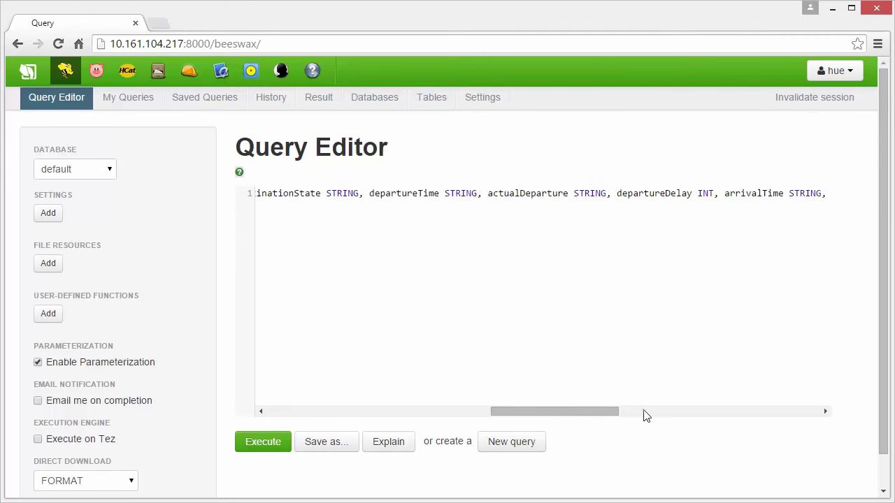
left_click(692, 412)
left_click(749, 413)
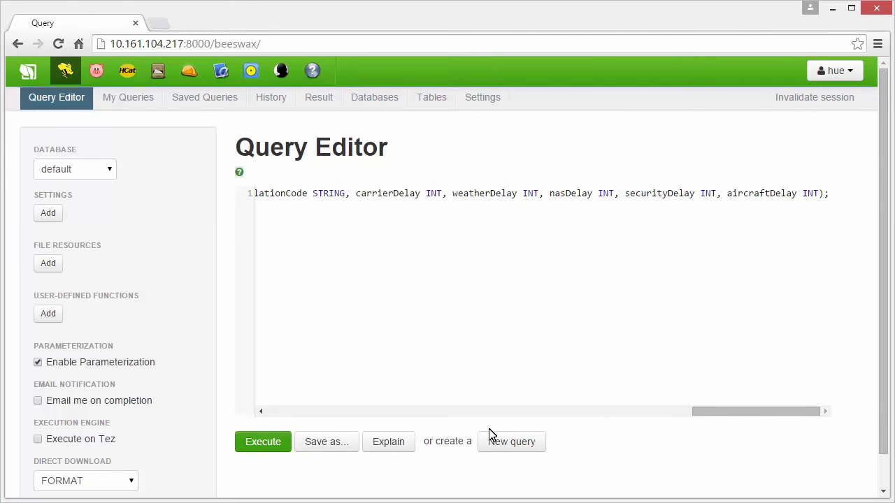
left_click(263, 443)
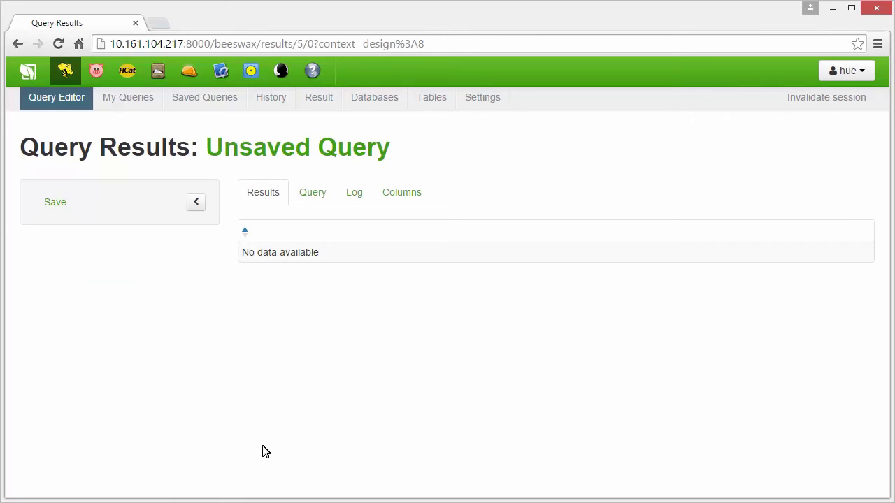
Step: Examine the column names, data types and sample of the flights table
left_click(432, 99)
left_click(272, 262)
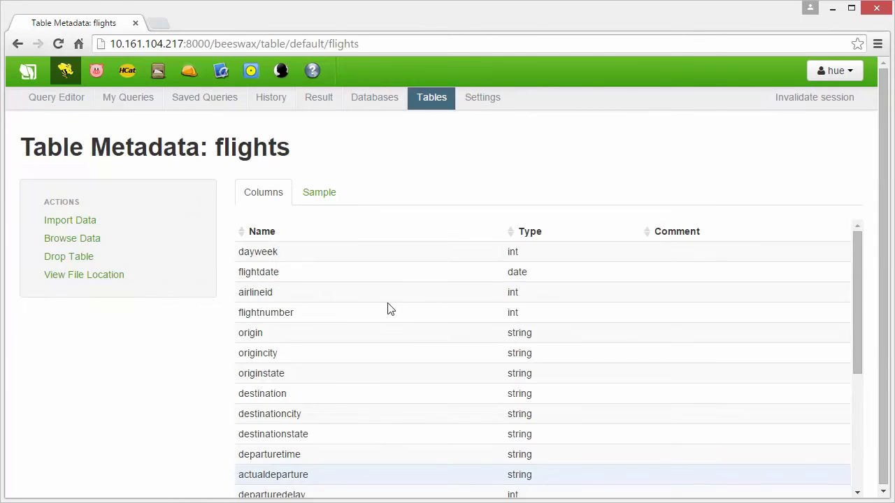
scroll(810, 435, "down", 5)
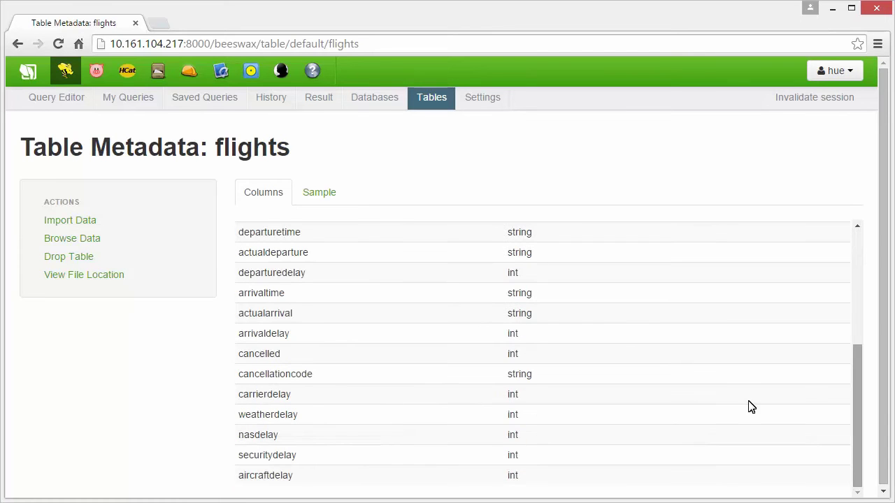
left_click(321, 199)
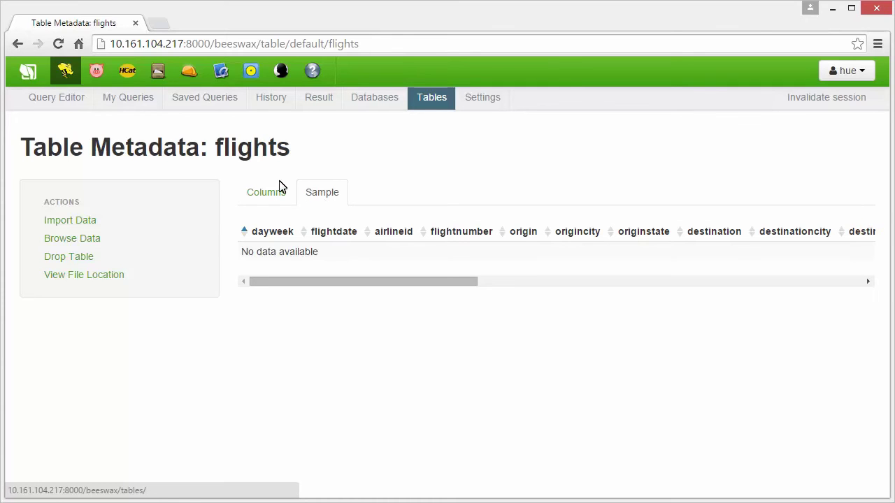
Step: Run an "insert overwrite table flights" query that splits col_value into the individual flight columns with regexp_extract
left_click(62, 106)
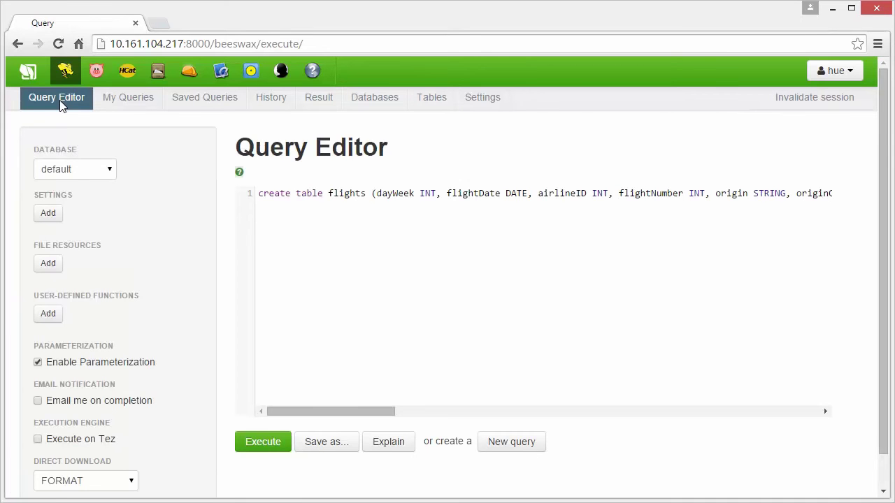
left_click(274, 201)
key("ctrl+a")
key("ctrl+v")
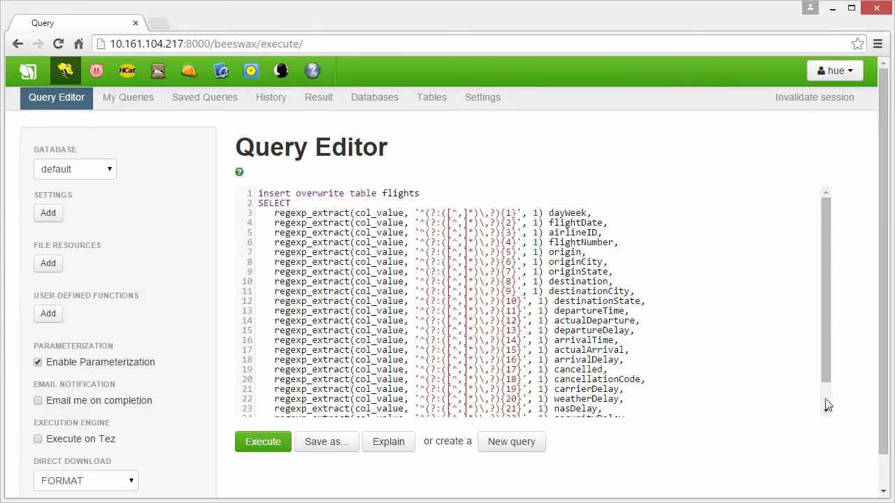
scroll(827, 405, "down", 3)
left_click(264, 446)
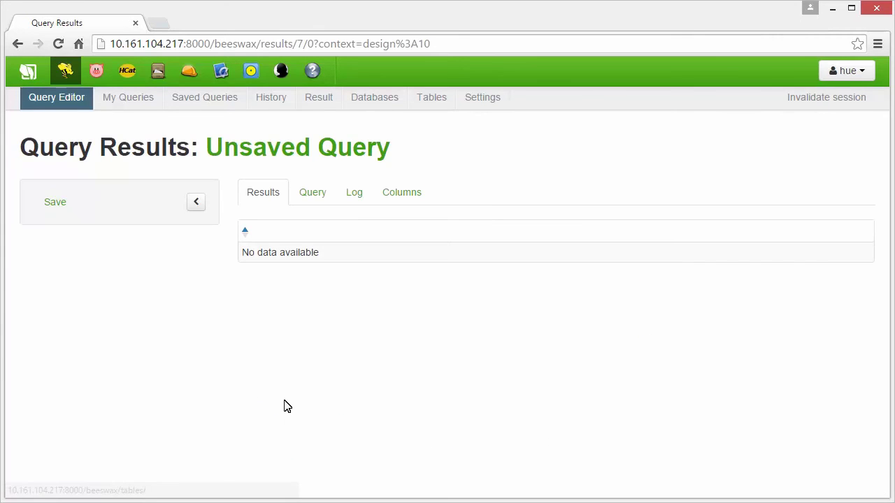
Step: View the sample data of the flights table
left_click(433, 105)
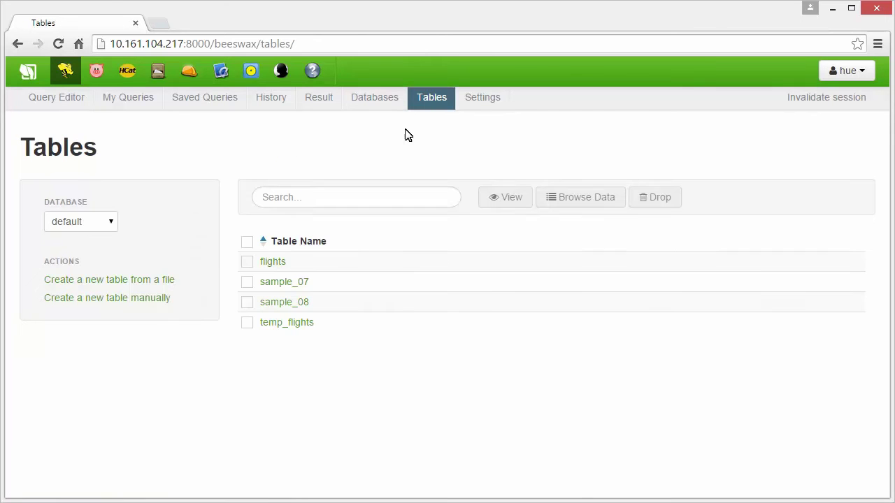
left_click(273, 261)
left_click(320, 199)
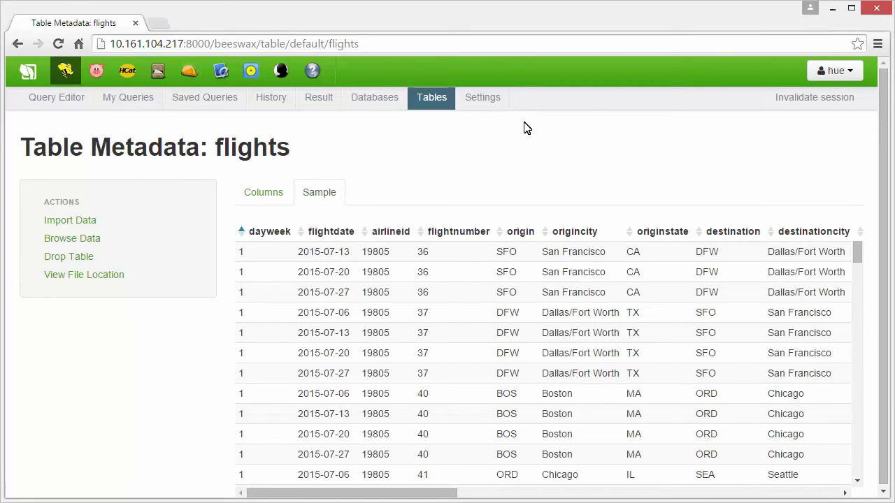
Step: Switch to SAP Lumira and start a new document with SQL on Hadoop as the dataset source
left_click(833, 9)
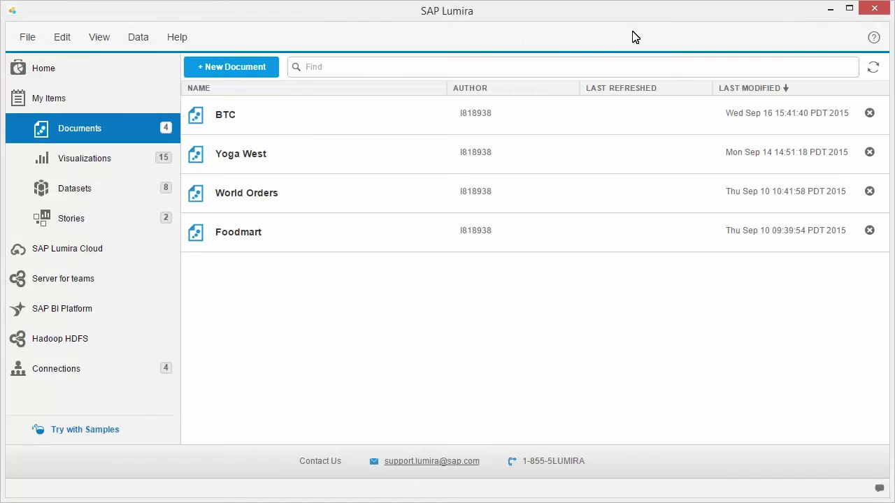
left_click(235, 71)
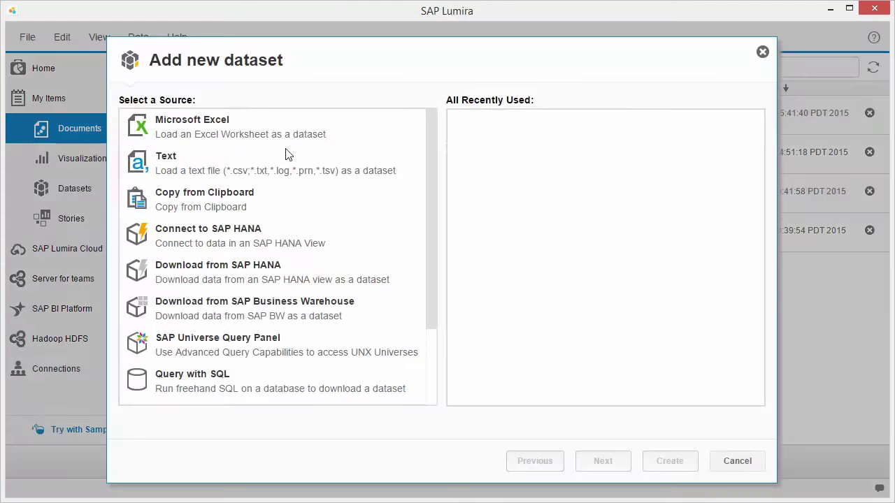
scroll(413, 353, "down", 3)
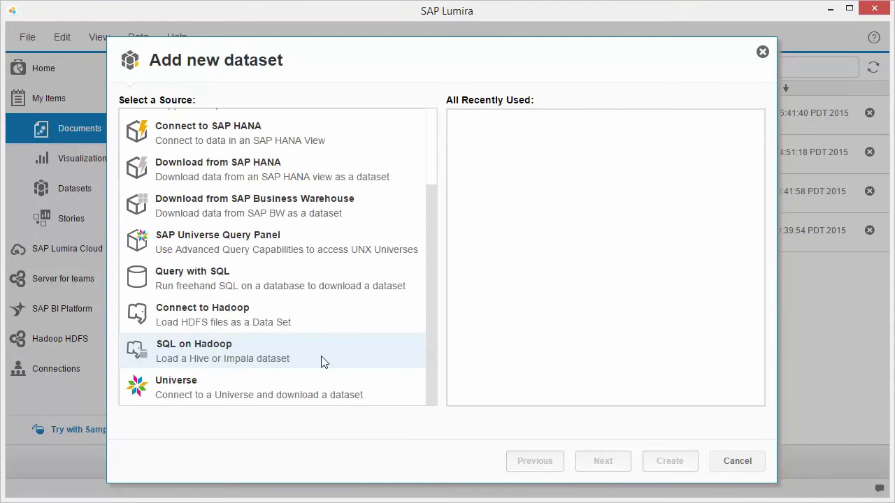
left_click(198, 355)
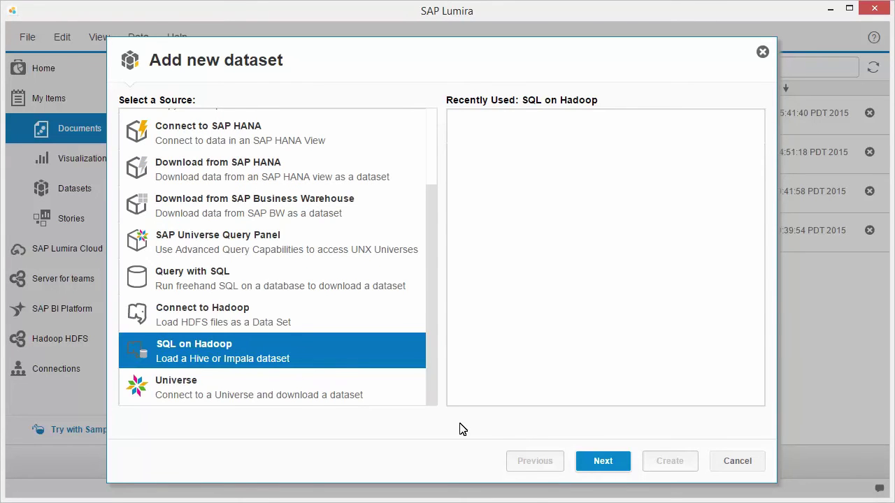
left_click(604, 463)
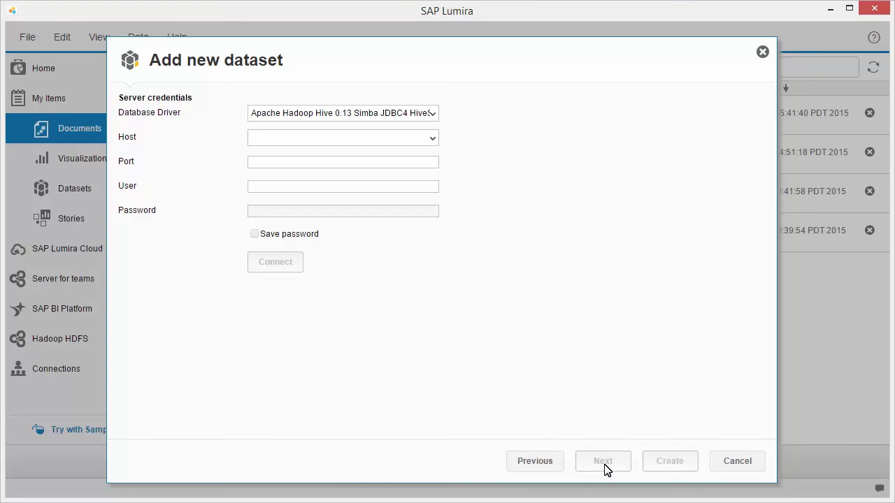
Step: Connect to the Hive server at host 10.161.104.217, port 10000, as user hue
left_click(254, 143)
type("10.161.104.217")
left_click(256, 165)
type("10000")
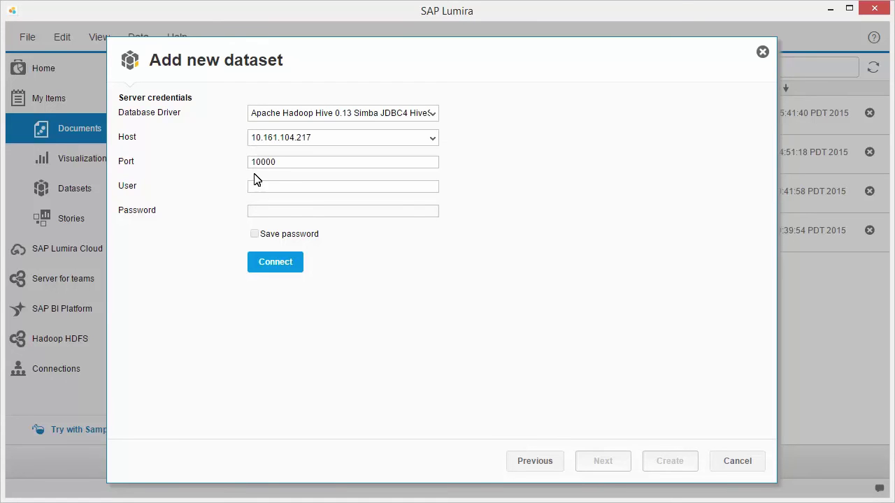
left_click(255, 187)
type("hue")
left_click(276, 268)
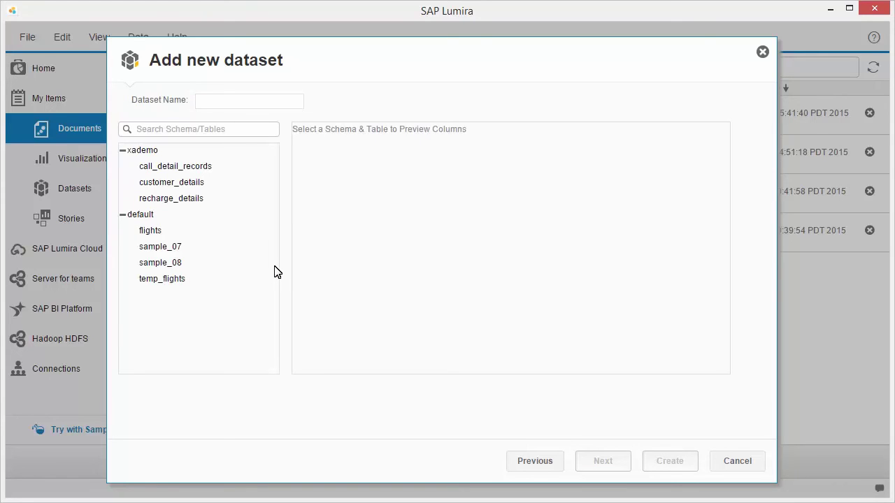
Step: Create a sampled dataset from the flights table in the default schema with all columns and a 10% cell sampling rate
left_click(151, 235)
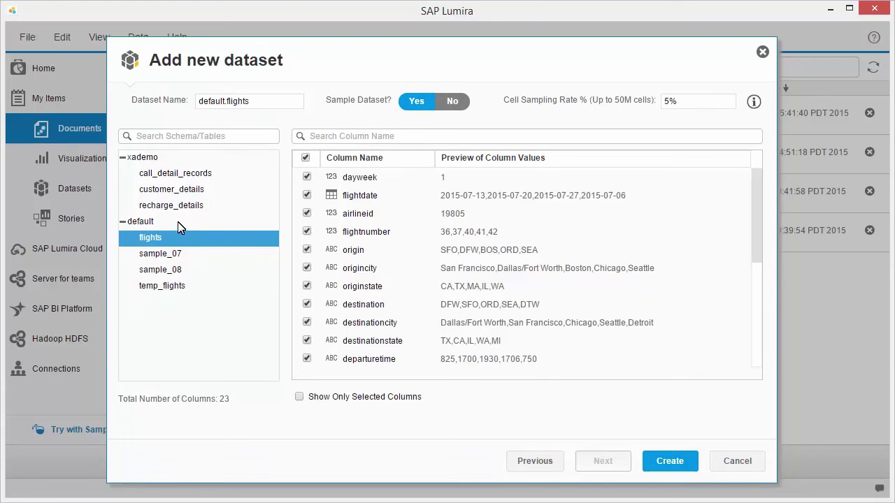
left_click(452, 105)
left_click(416, 106)
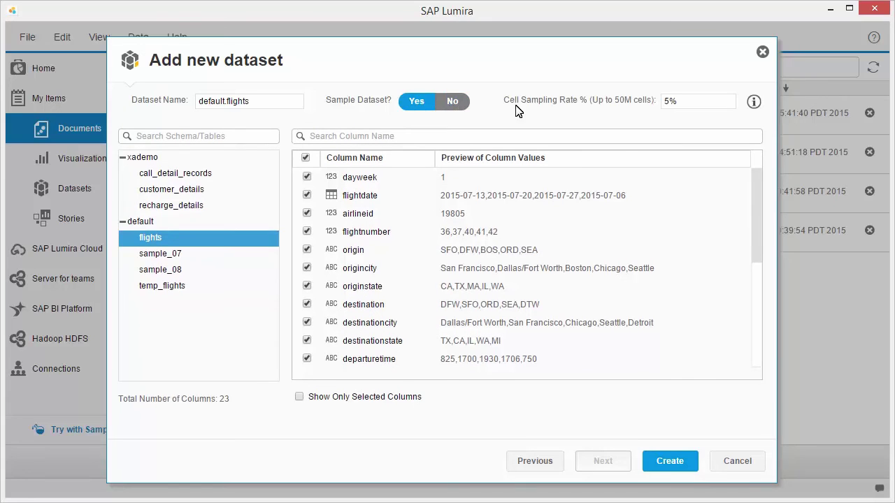
double_click(667, 107)
type("10")
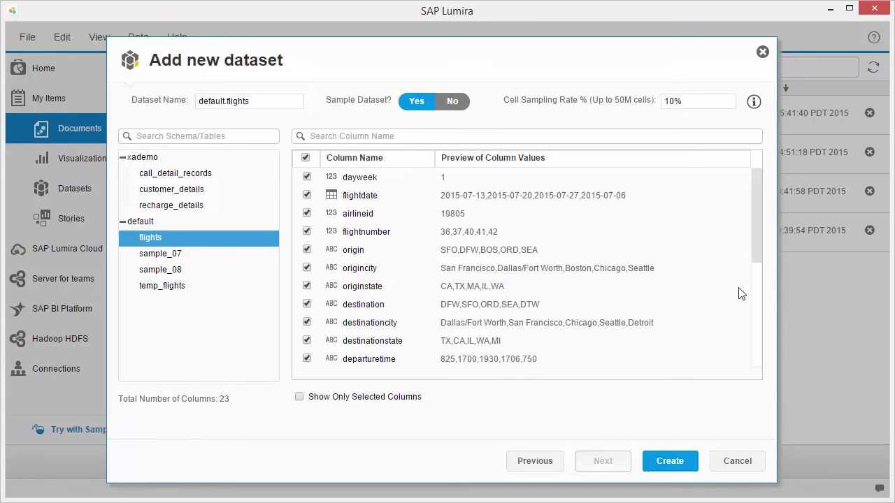
left_click(757, 333)
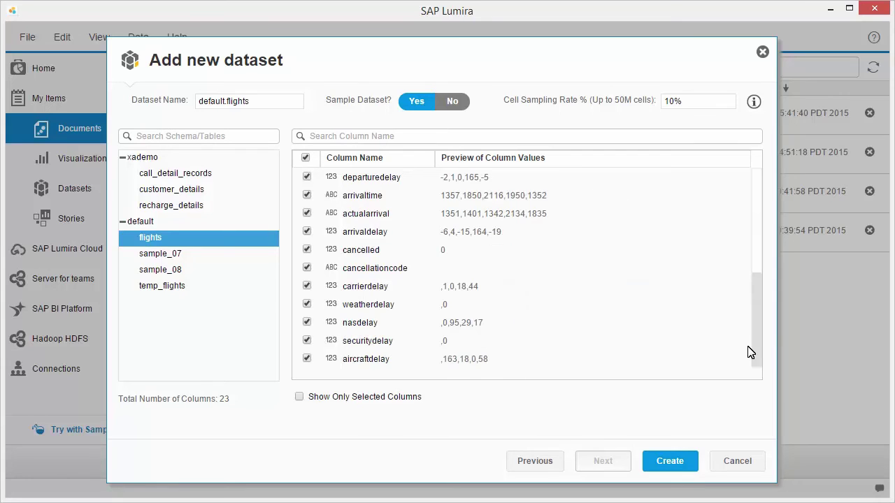
left_click(670, 463)
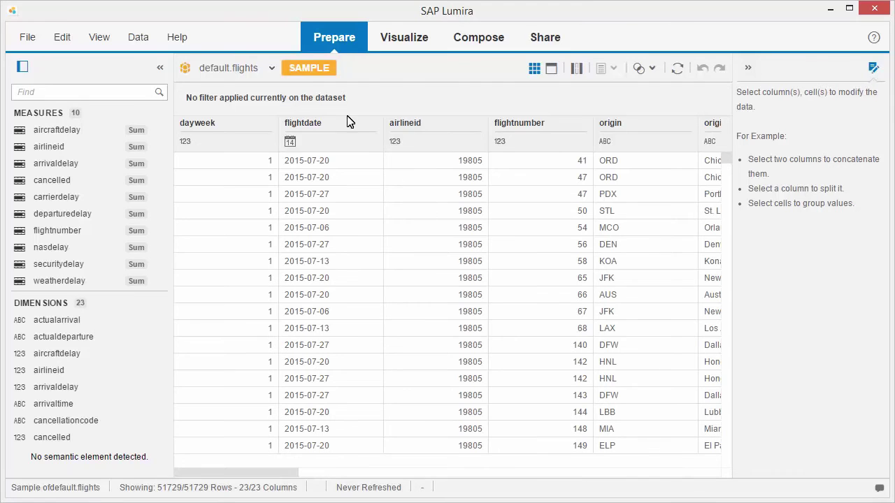
Step: Check the sampling information of the flights dataset and save the document locally as Flights
left_click(309, 76)
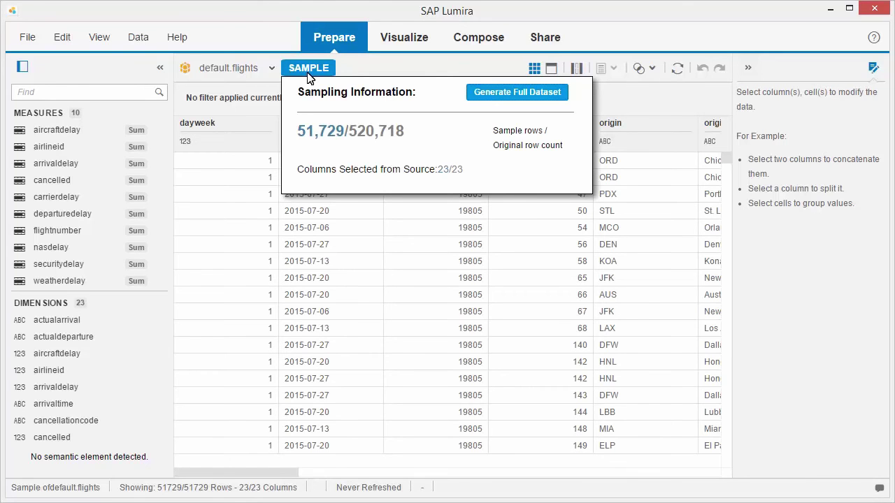
left_click(29, 42)
left_click(36, 131)
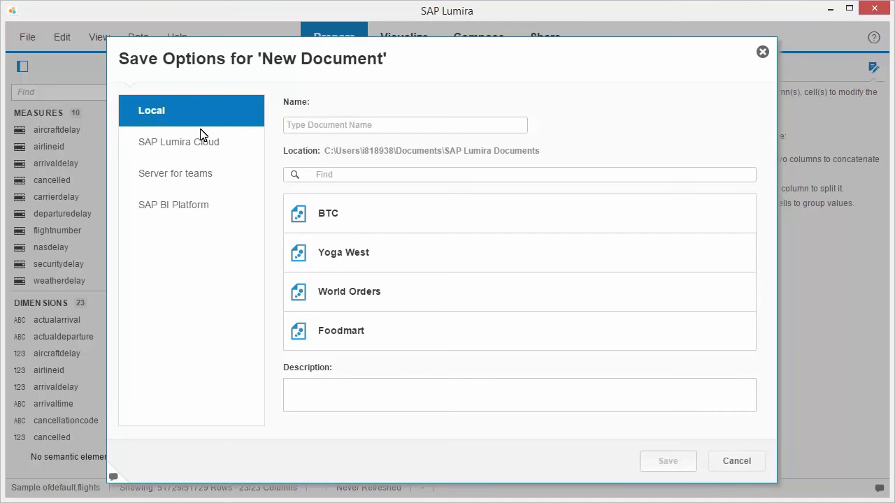
left_click(295, 126)
type("Flights")
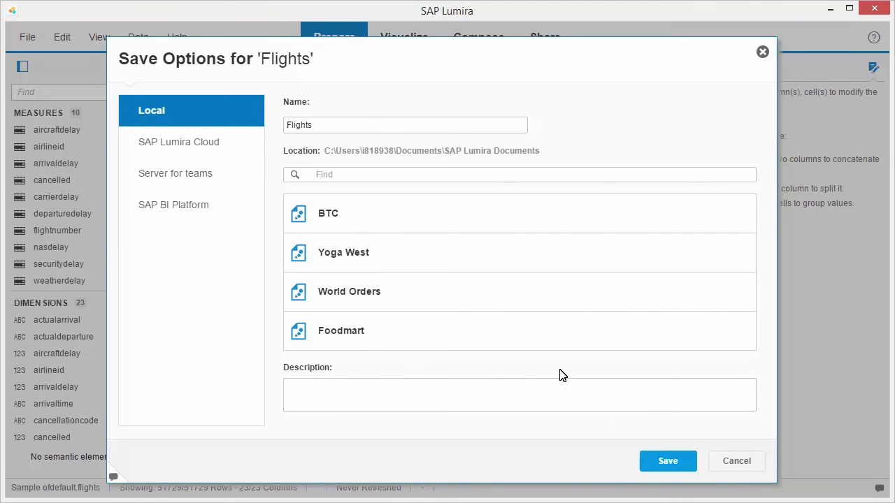
left_click(668, 463)
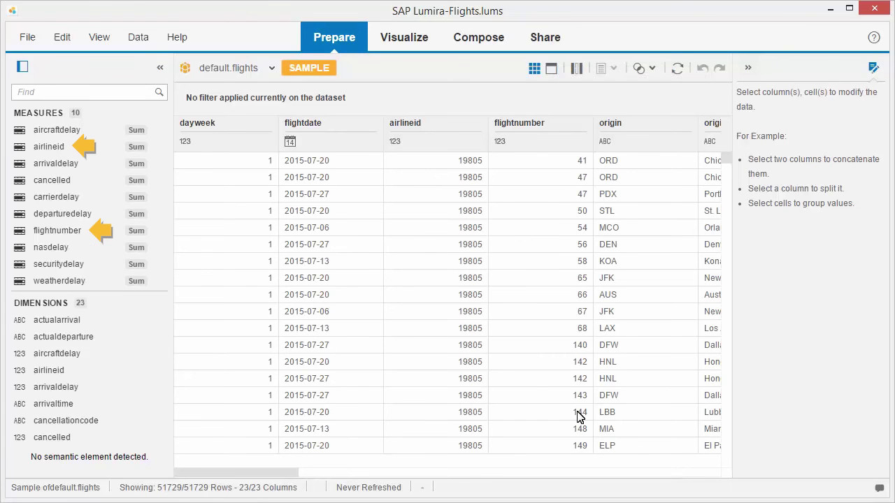
Step: Remove the airlineid and flightnumber measures from the flights dataset
left_click(157, 147)
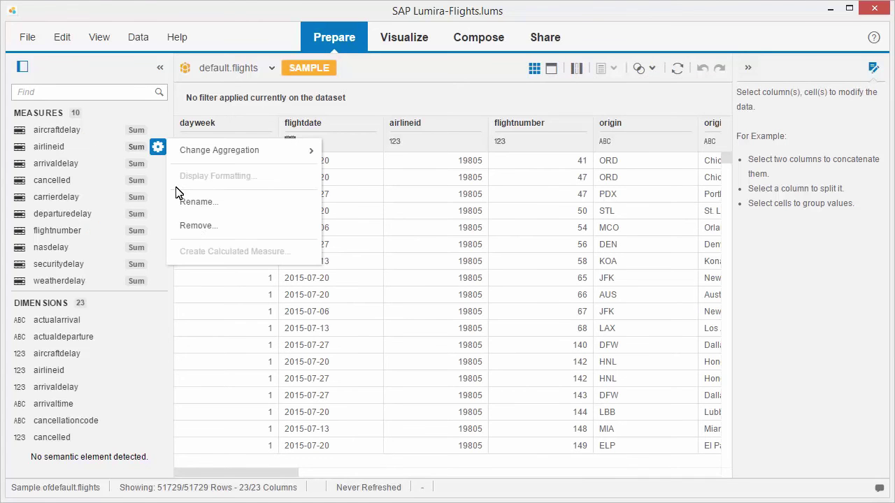
left_click(198, 226)
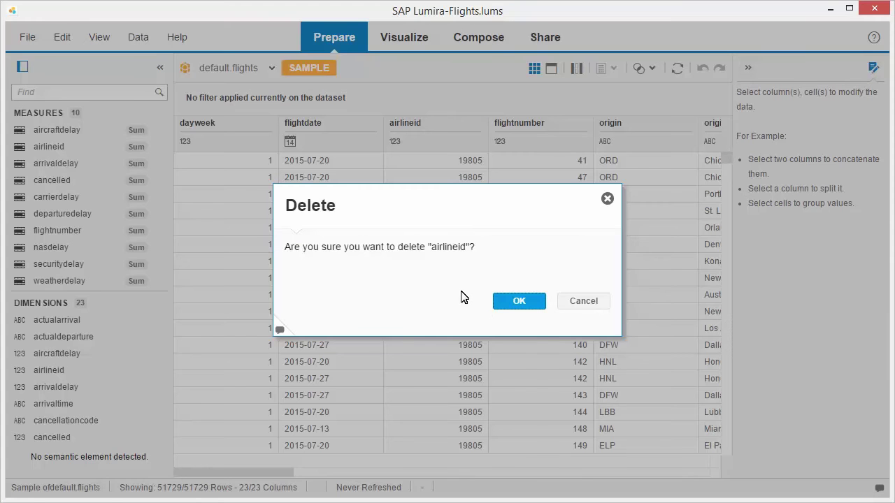
left_click(519, 301)
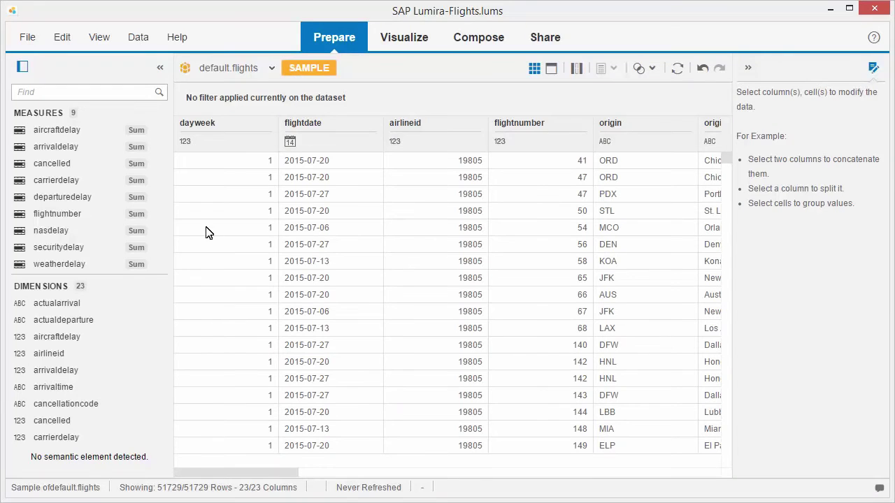
left_click(158, 214)
left_click(198, 293)
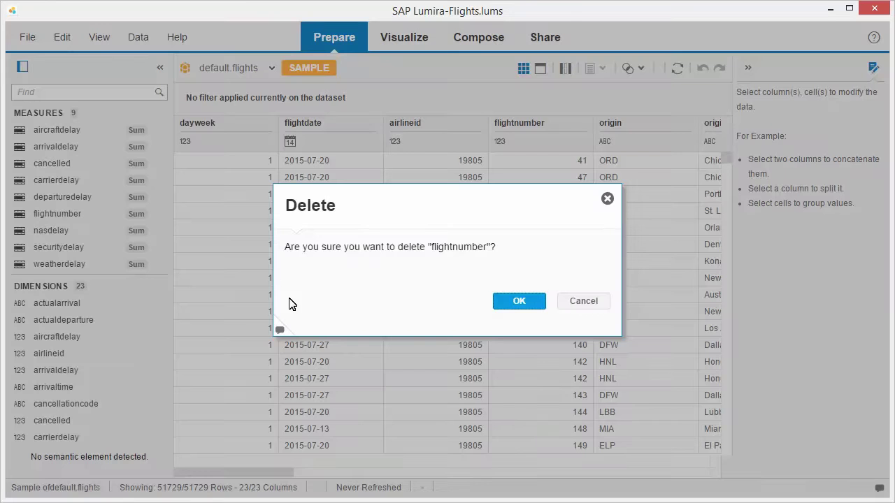
left_click(521, 308)
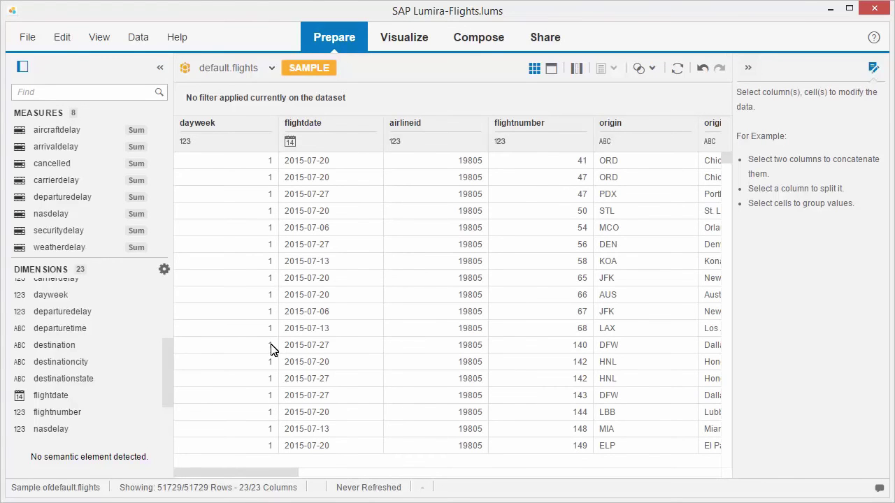
Step: Review the options available for the destinationcity and flightdate dimensions, including hierarchies and calculated dimensions
left_click(146, 362)
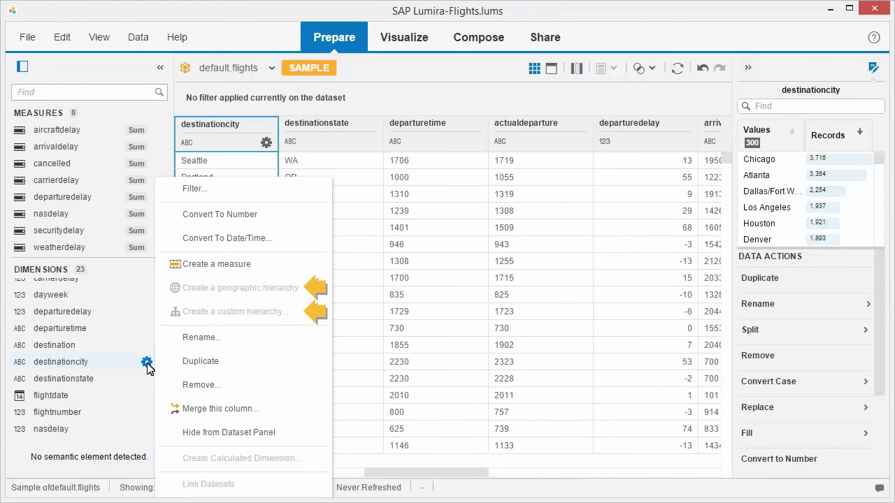
left_click(135, 272)
left_click(147, 397)
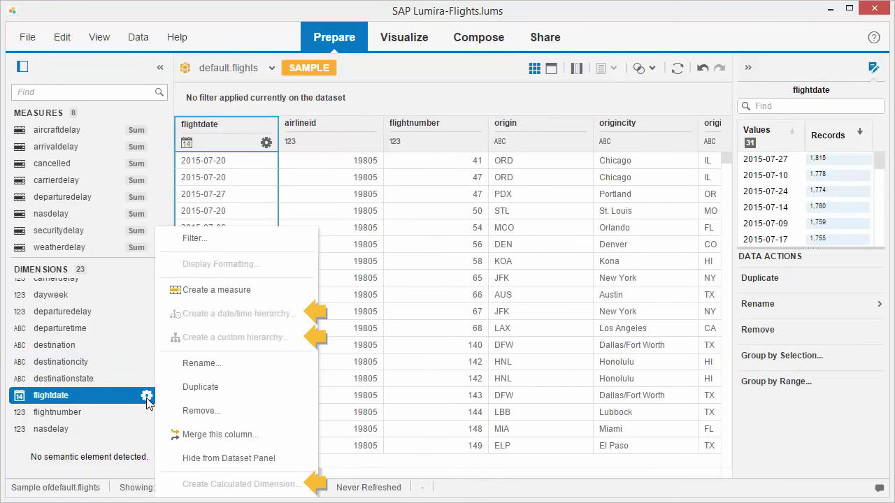
left_click(142, 276)
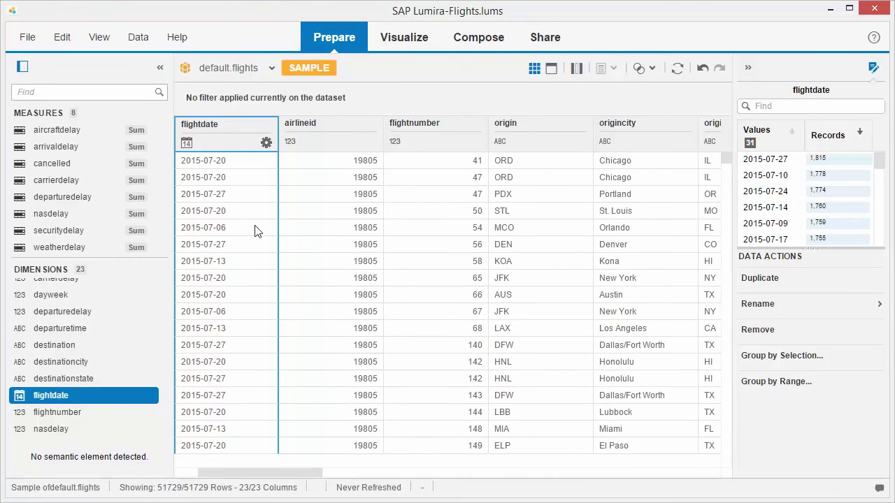
Step: Check which data sources can be used to merge a new dataset with flights, without adding one
left_click(652, 74)
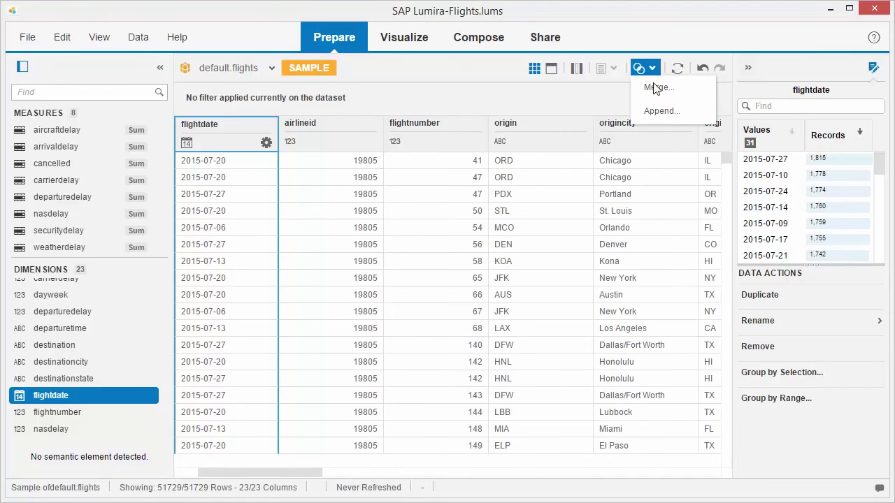
left_click(653, 90)
left_click(719, 85)
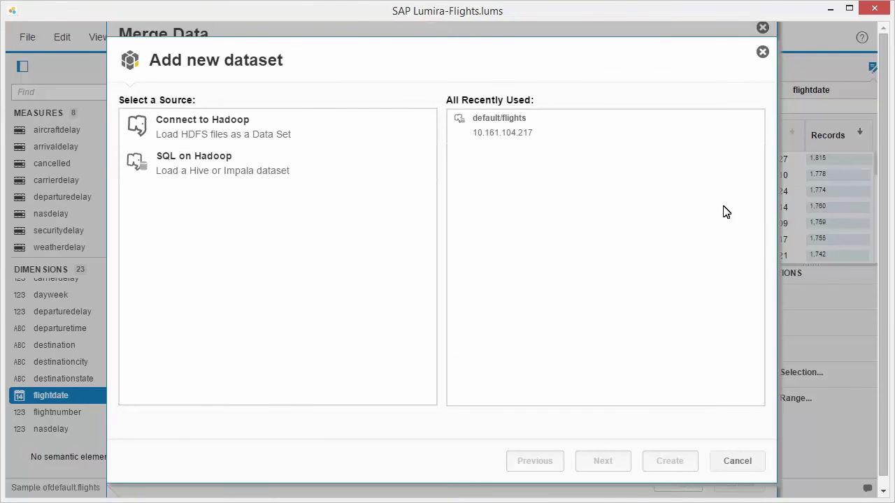
left_click(738, 468)
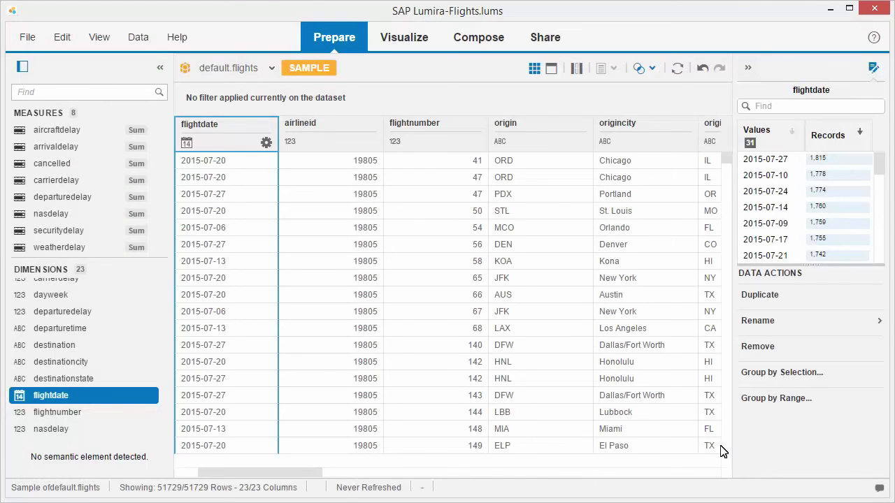
Step: Start a bar chart in the Visualize room with the cancelled measure on the X axis
left_click(404, 47)
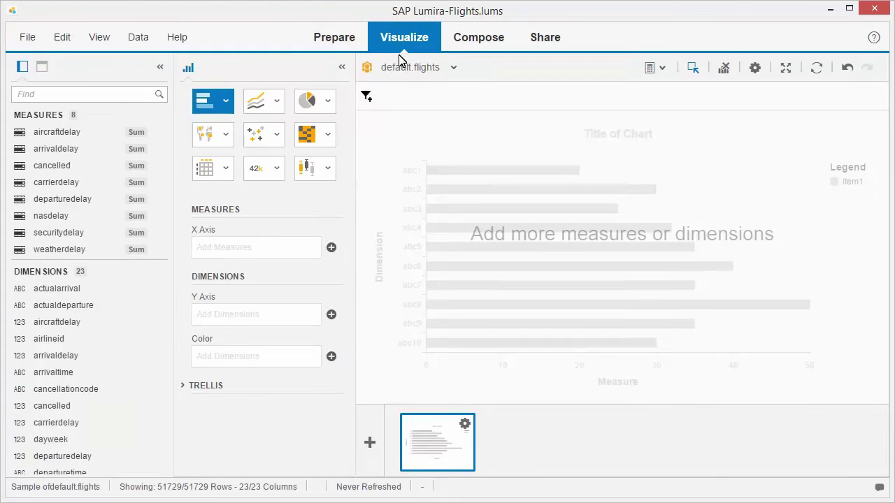
left_click(333, 248)
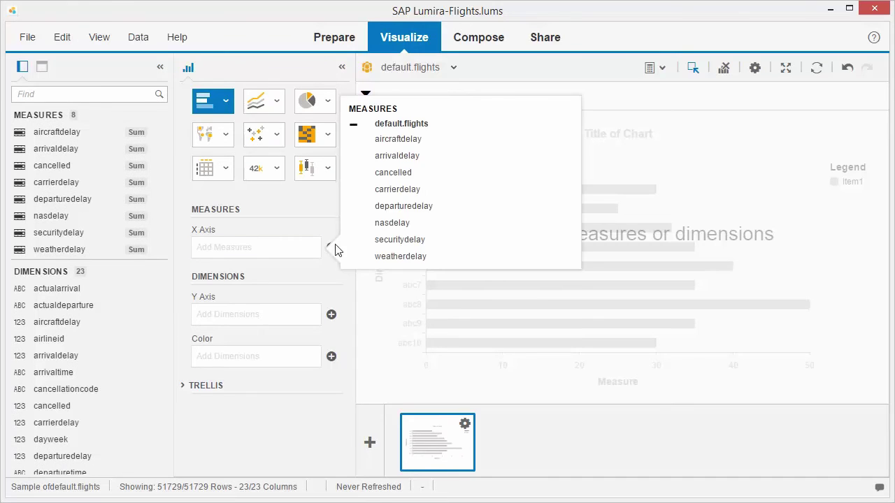
left_click(393, 172)
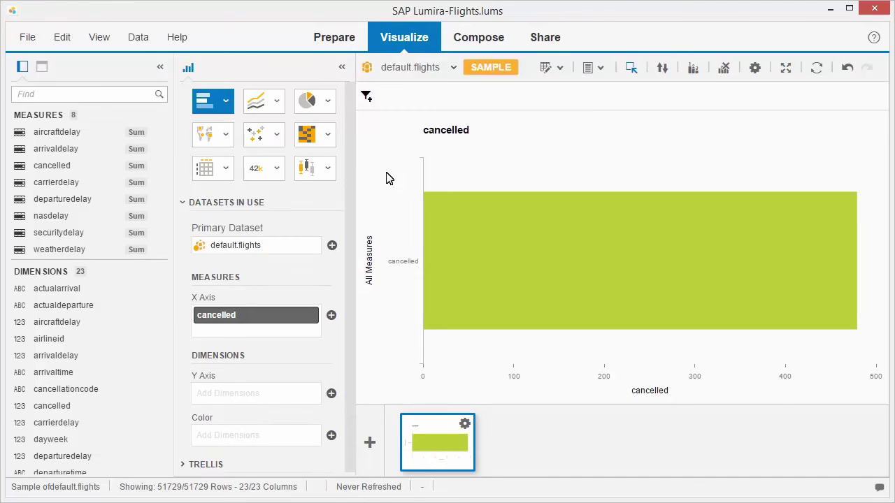
Step: Add the L_CANCELLATION.csv file from the Flight folder as a new dataset in the document
left_click(138, 39)
left_click(160, 83)
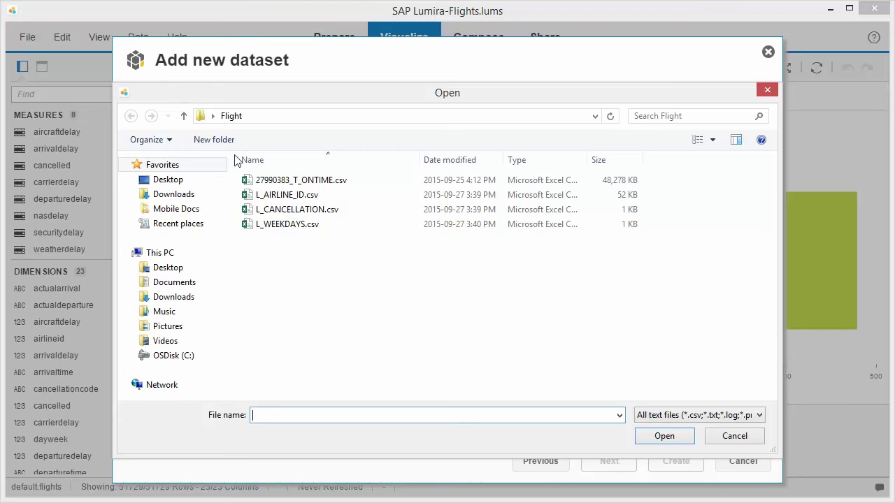
left_click(294, 211)
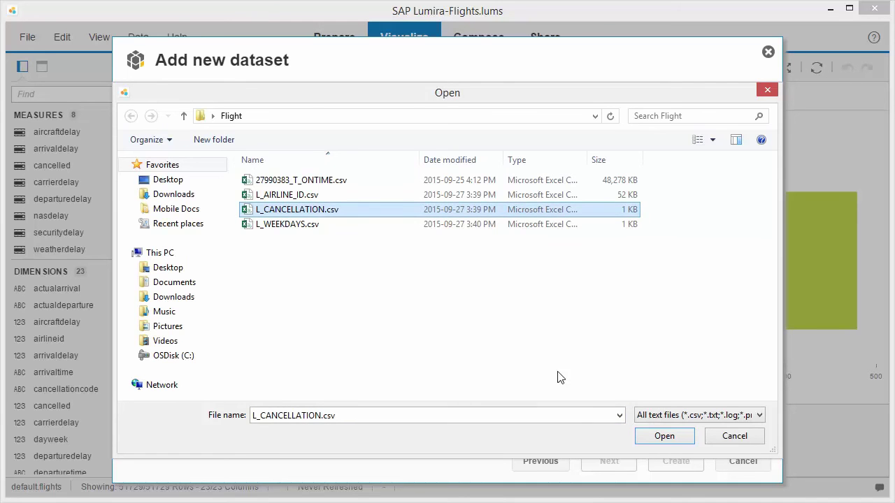
left_click(668, 441)
left_click(675, 462)
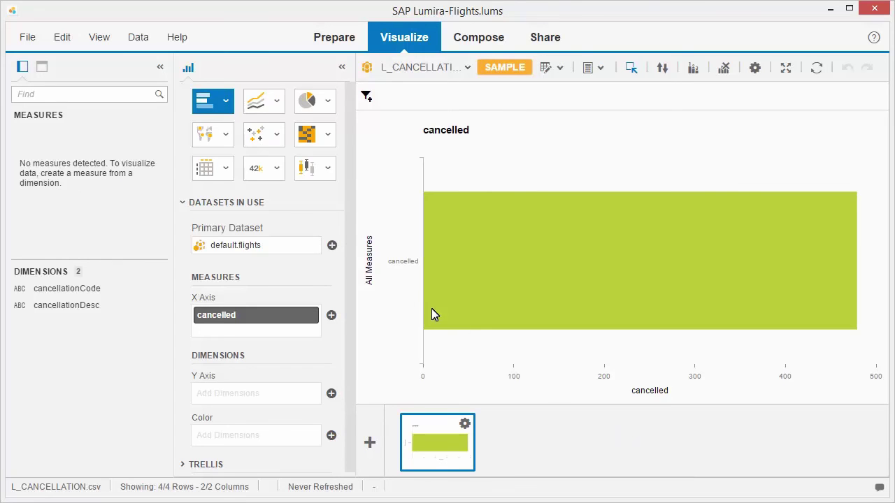
Step: Link cancellationcode in default.flights to cancellationCode in L_CANCELLATION.csv and accept adding the linked dimension to the chart
left_click(332, 246)
left_click(223, 273)
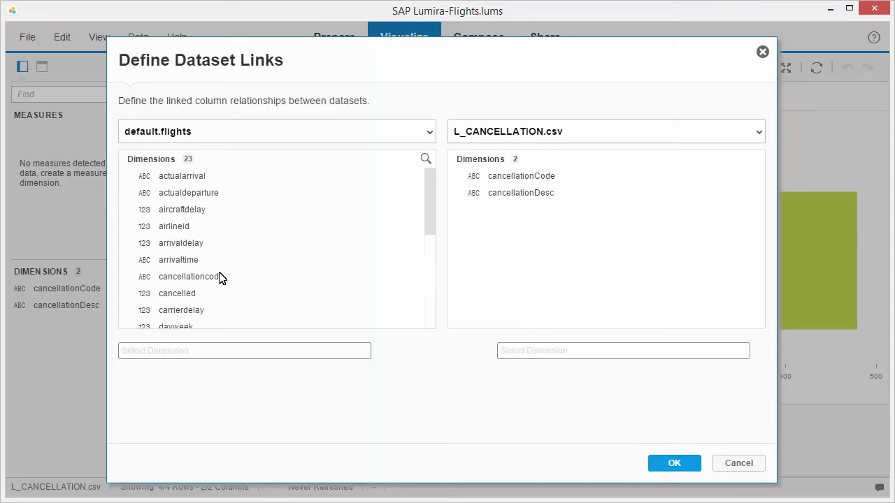
left_click(193, 283)
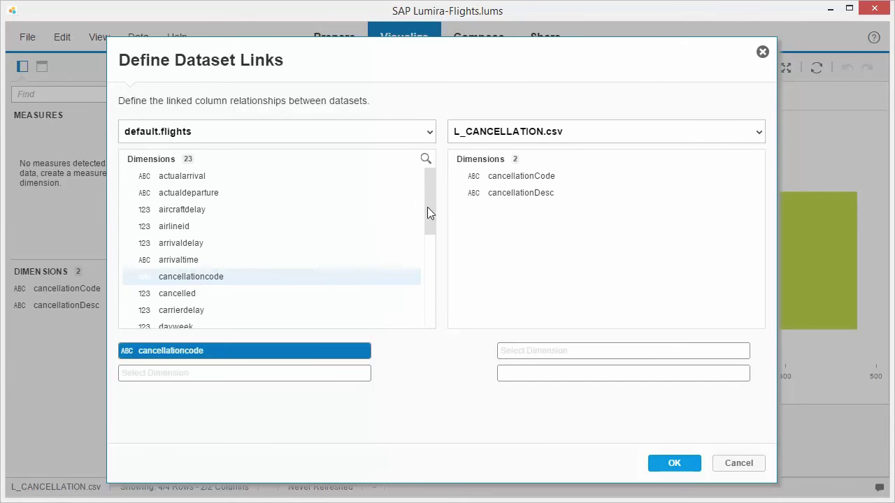
left_click(537, 180)
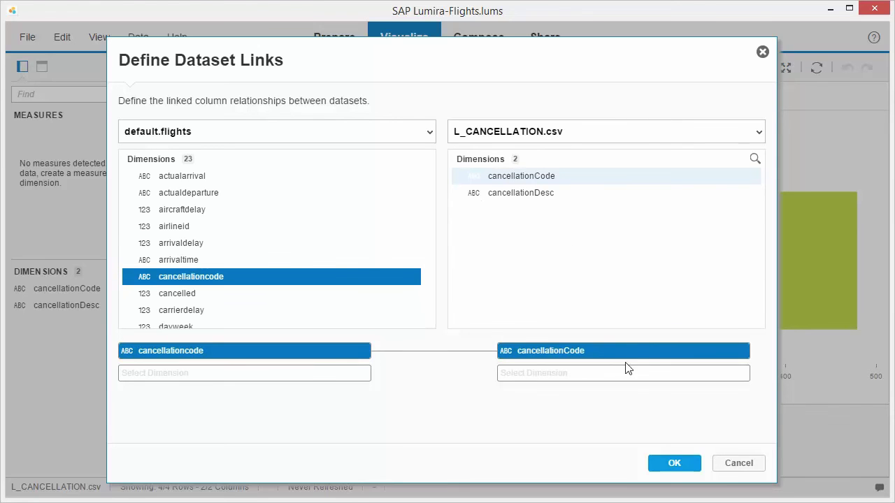
left_click(675, 463)
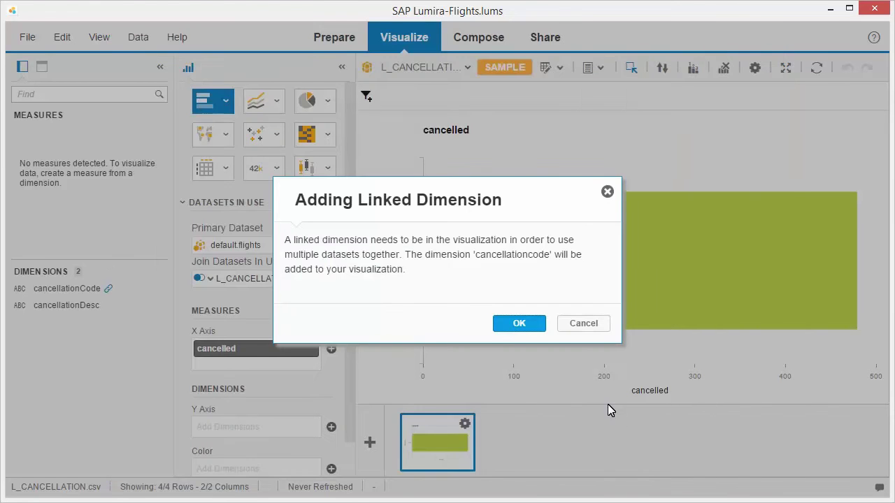
left_click(521, 326)
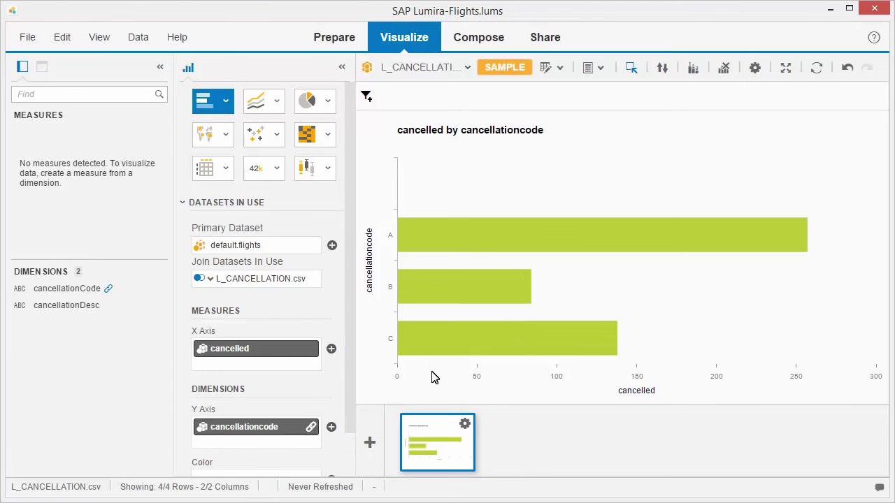
Step: Add the cancellationDesc dimension to the chart's Y axis and change the chart type to a column chart
left_click(331, 428)
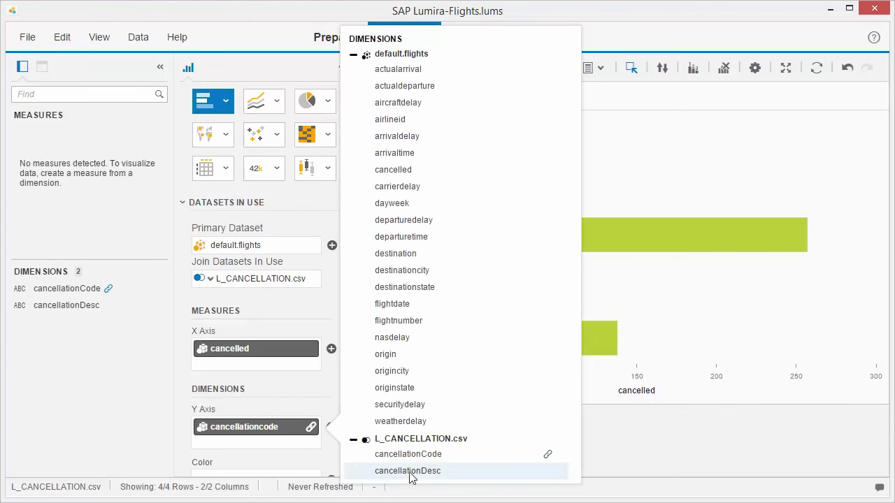
left_click(408, 473)
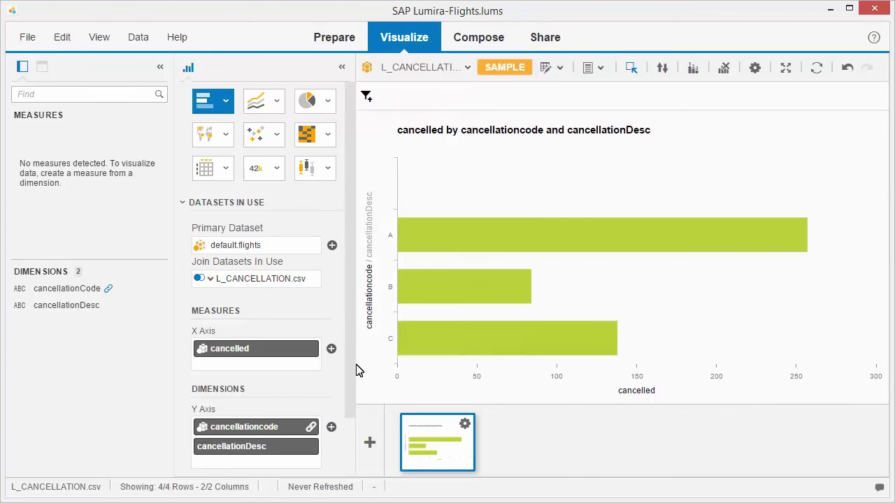
left_click(226, 102)
left_click(179, 183)
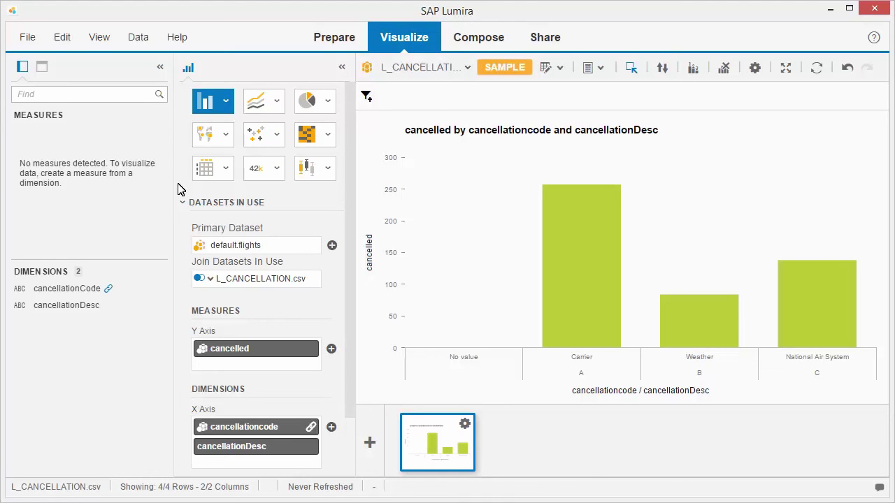
Step: Switch to the default.flights dataset and set up its full dataset generation as a Lumira document named Flights_full
left_click(467, 68)
left_click(440, 85)
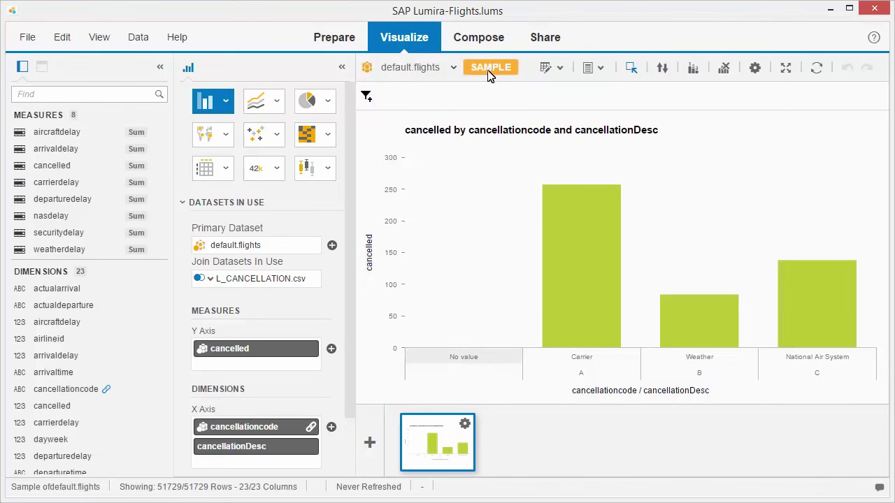
left_click(489, 70)
left_click(695, 96)
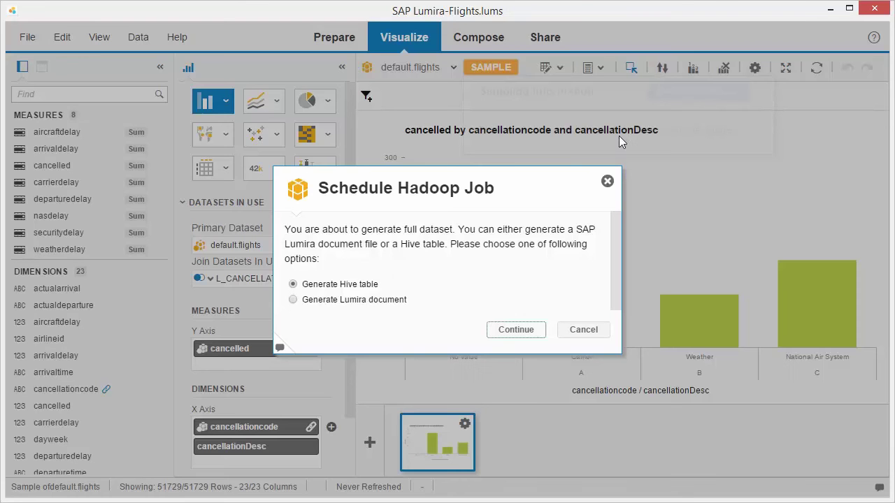
left_click(294, 301)
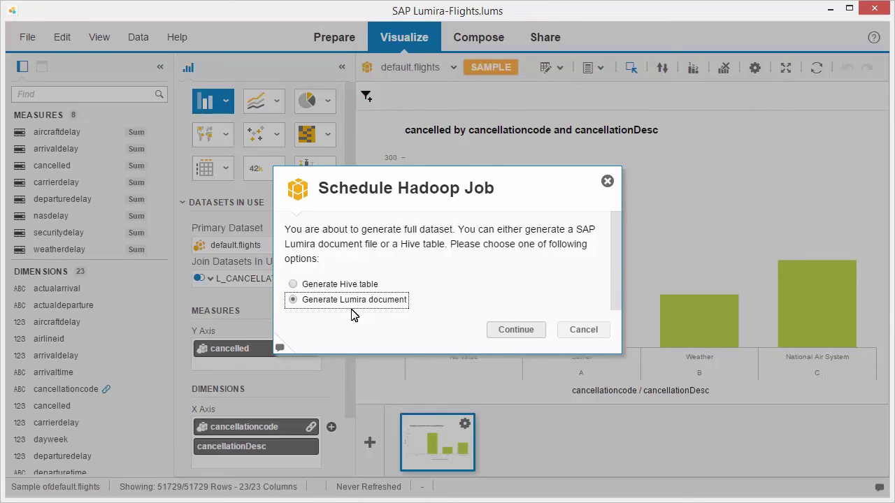
left_click(518, 332)
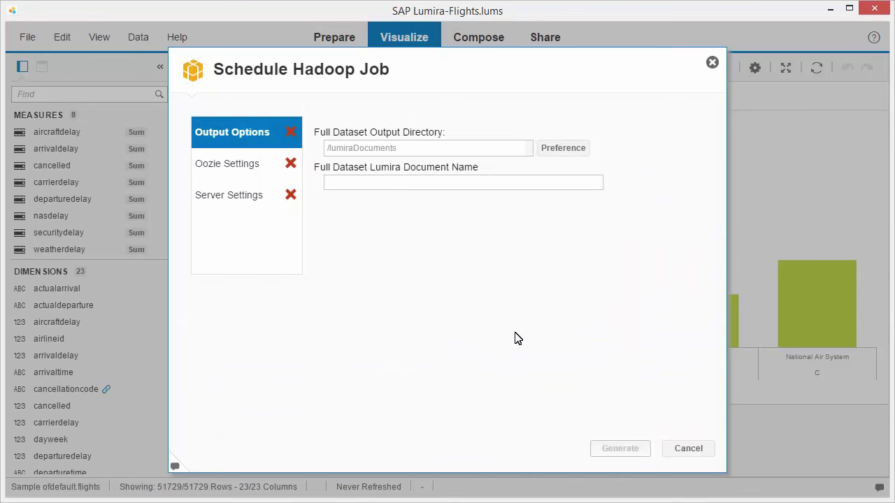
left_click(331, 182)
type("Flights_full")
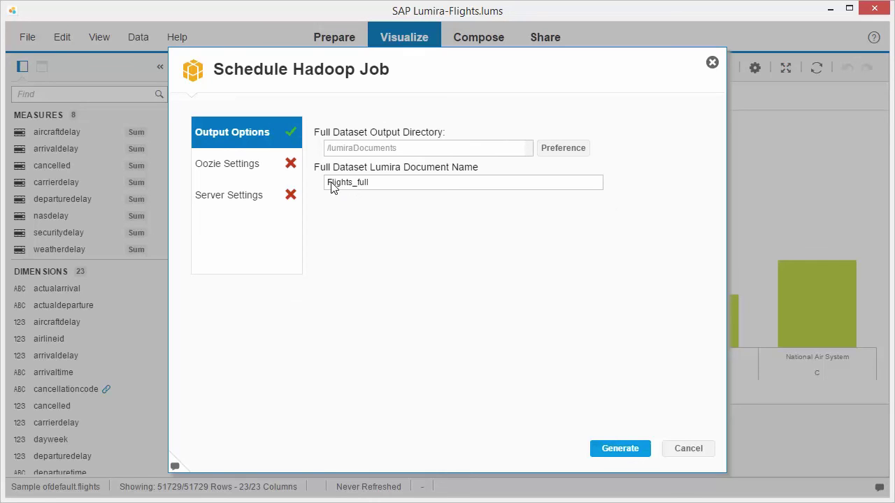
left_click(235, 173)
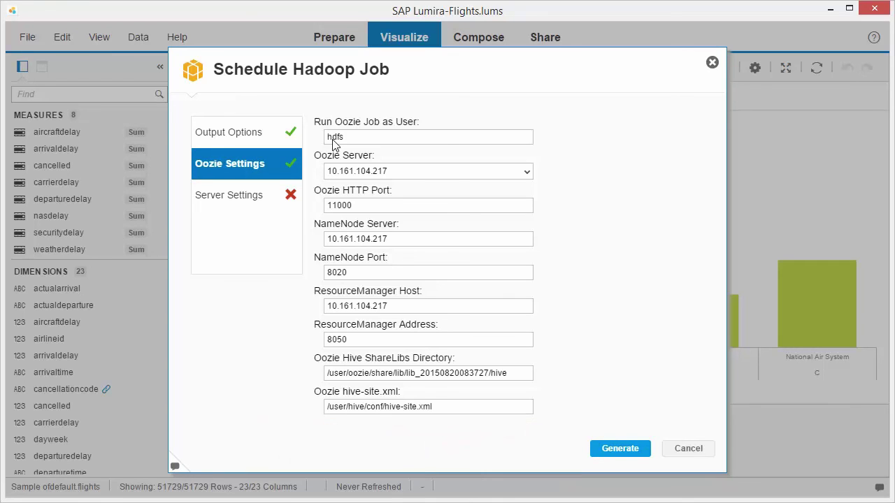
Step: Configure the job's Hadoop WebHDFS preferences with server 10.161.104.217, port 50070, user hdfs and output directory /lumiraDocuments/
left_click(239, 200)
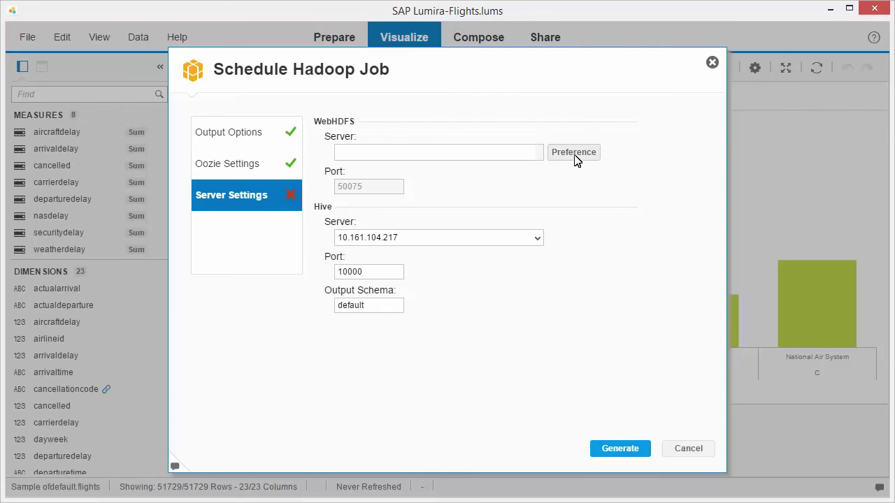
left_click(578, 154)
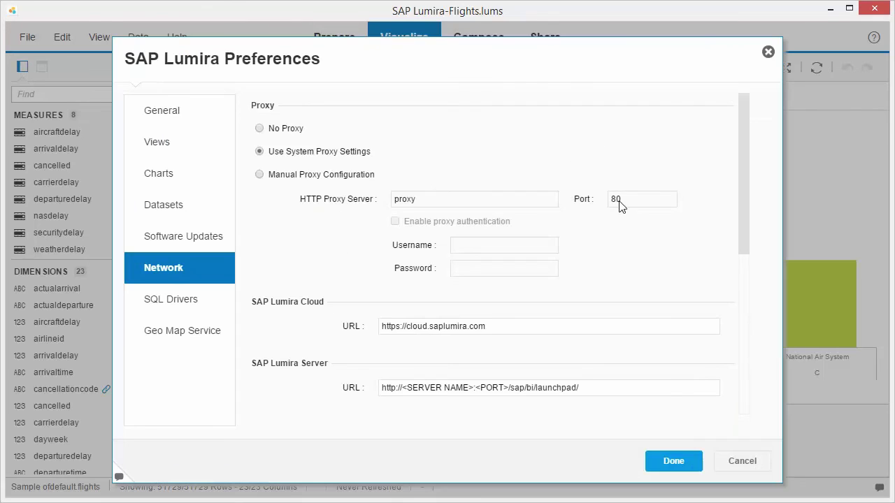
left_click(744, 335)
left_click(384, 313)
type("10.161.104.217")
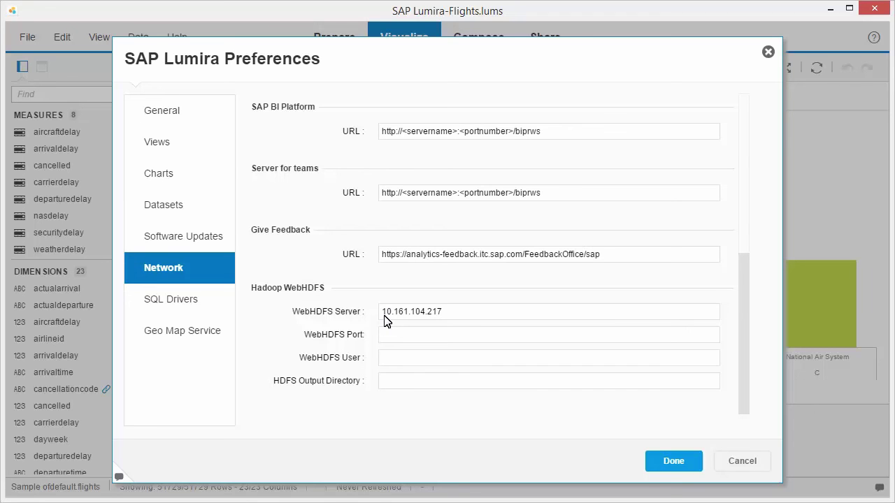
left_click(384, 340)
type("50070")
left_click(387, 361)
type("hdfs")
left_click(424, 383)
type("/lumiraDocuments/")
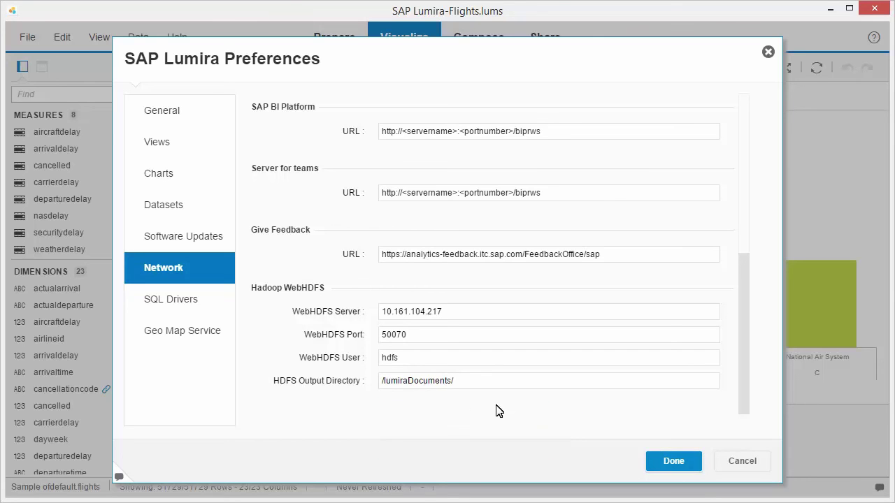
left_click(664, 466)
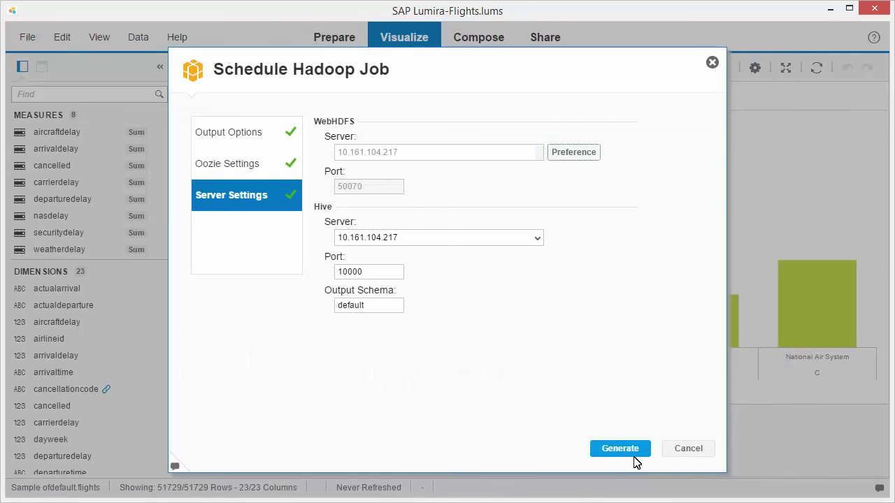
Step: Submit the Hadoop job to generate the full dataset, and close the Flights document with its changes saved
left_click(621, 449)
left_click(577, 330)
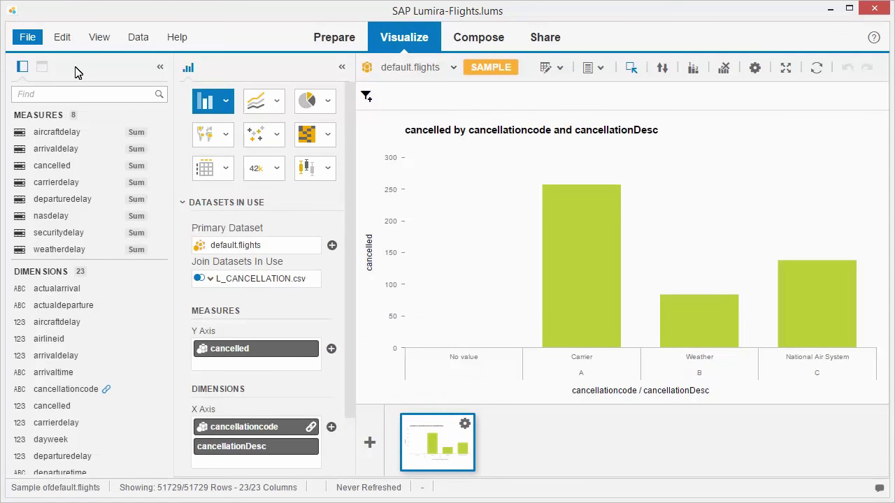
left_click(27, 39)
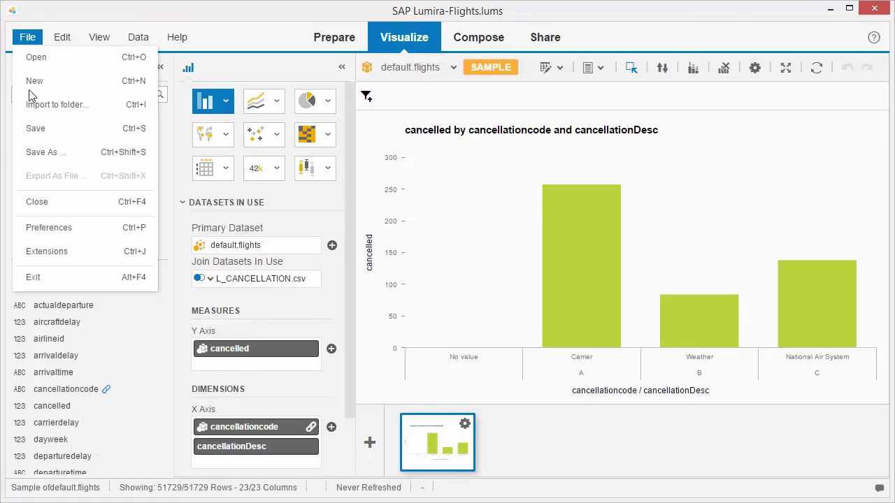
left_click(37, 203)
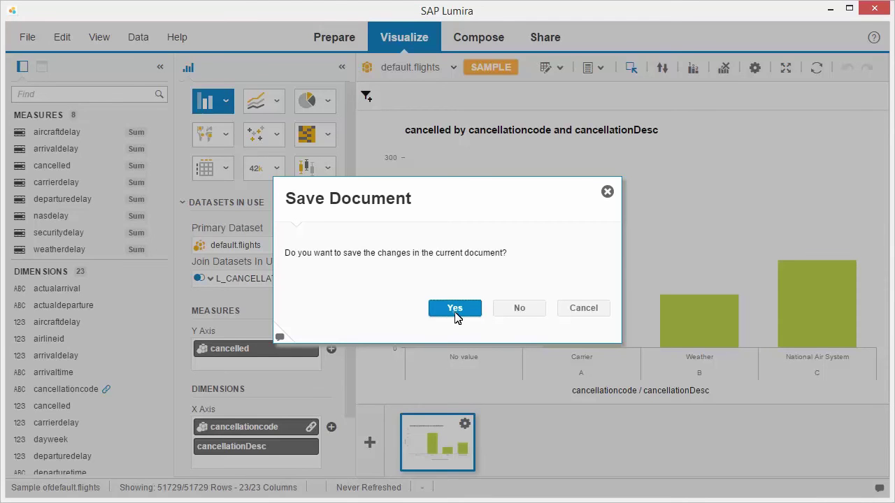
left_click(455, 315)
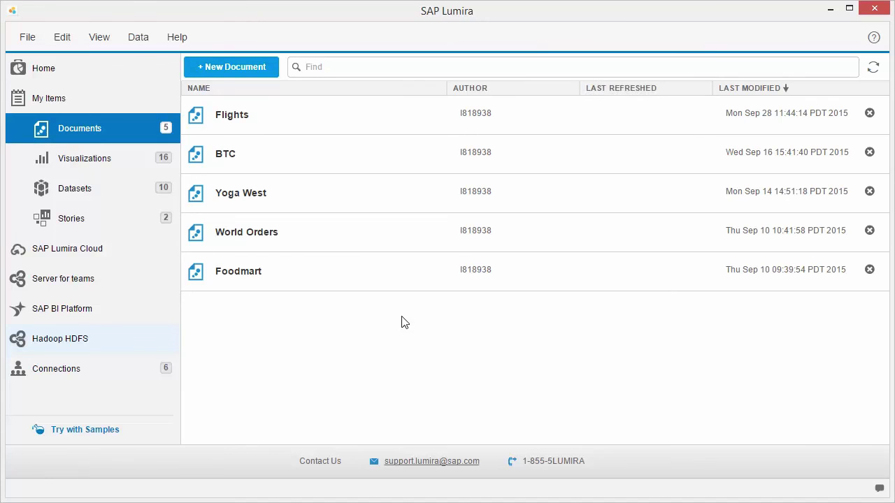
Step: Refresh the Lumira documents on Hadoop HDFS and open the generated Flights_full document from the server
left_click(61, 345)
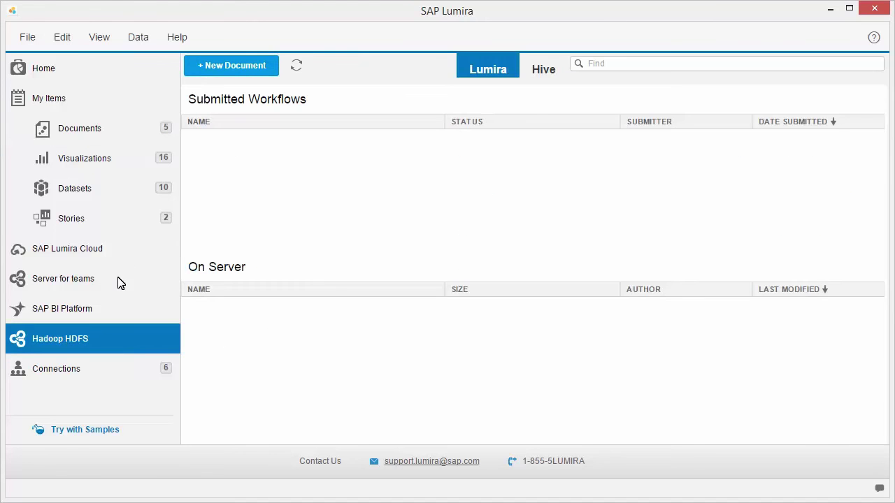
left_click(297, 67)
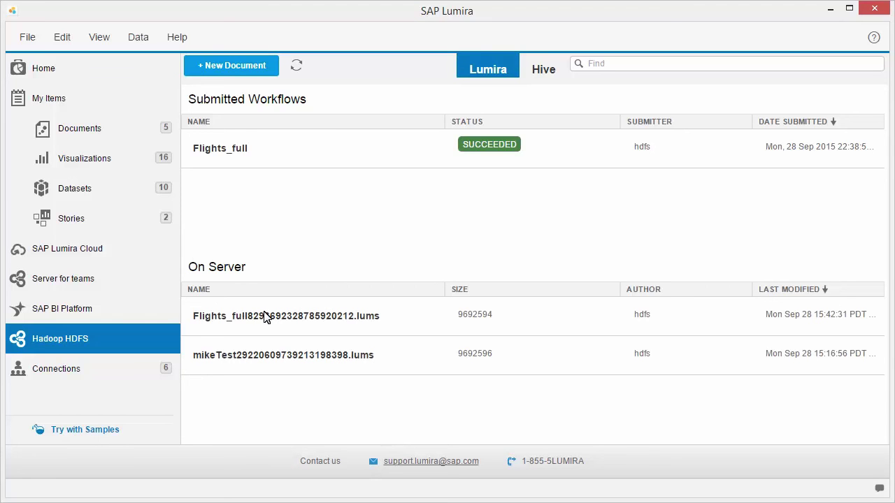
double_click(297, 319)
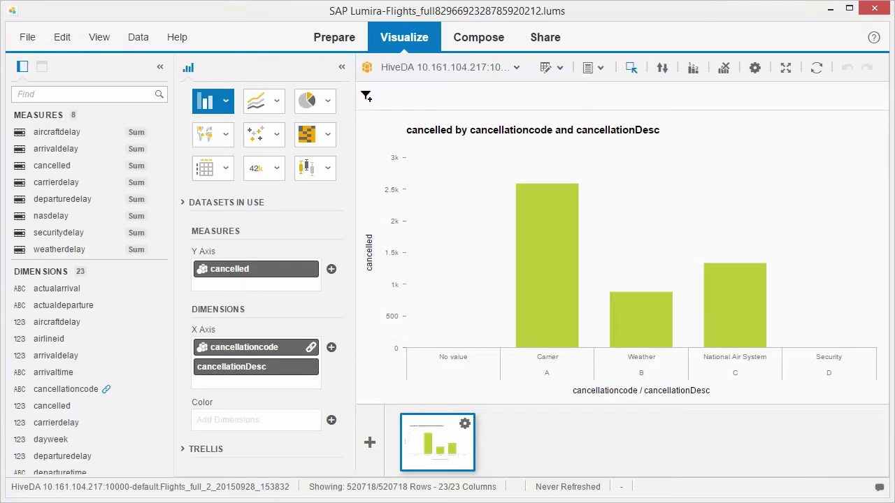